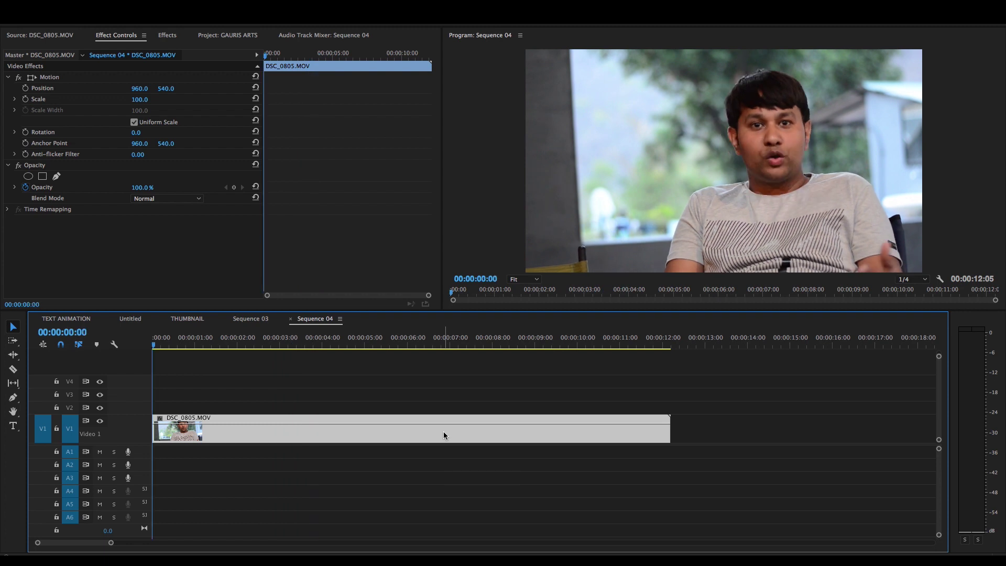
# - Replay the sequence from the start and step frame by frame to settle on 00:00:02:02
pyautogui.press('Home')
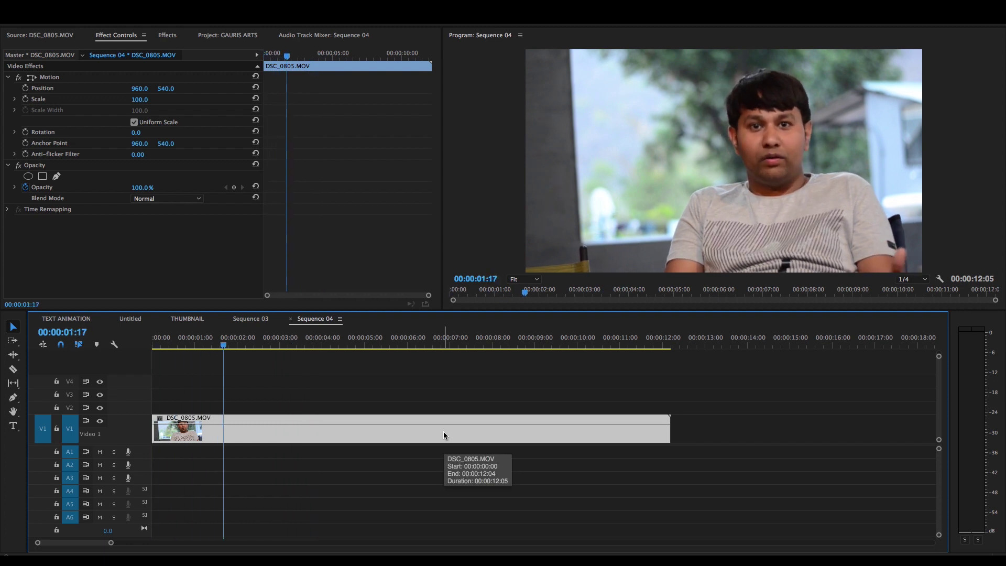
pyautogui.press('Left')
pyautogui.press('Left')
pyautogui.press('Left')
pyautogui.press('Left')
pyautogui.press('Left')
pyautogui.press('Left')
pyautogui.press('Left')
pyautogui.press('Left')
pyautogui.press('Left')
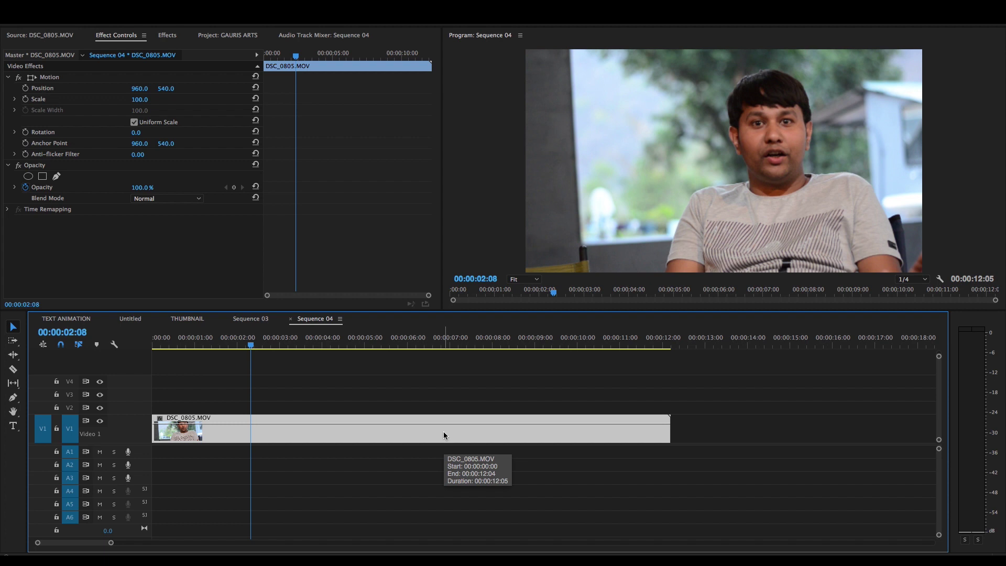
pyautogui.press('Right')
pyautogui.press('Right')
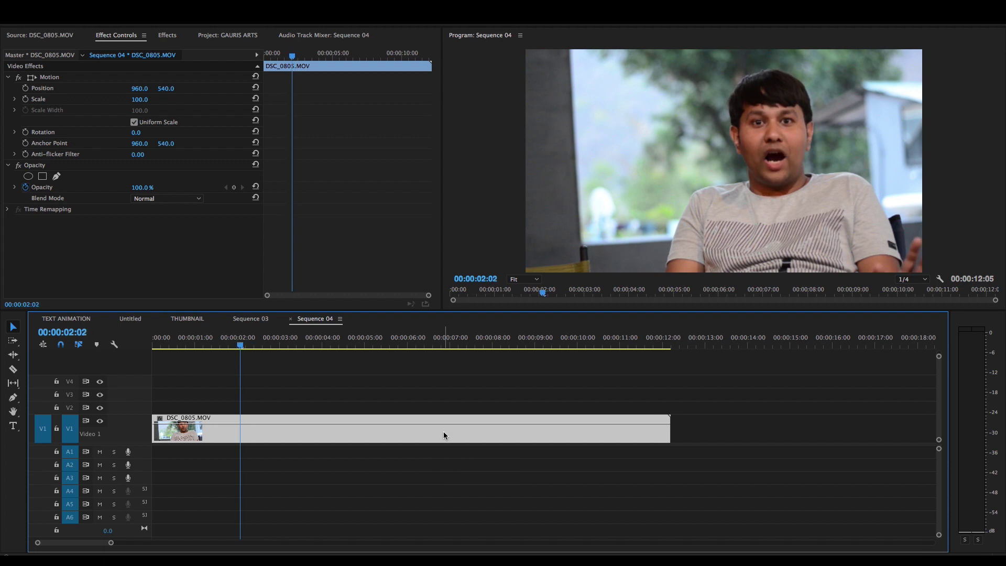
pyautogui.press('Left')
pyautogui.press('Right')
pyautogui.press('Left')
pyautogui.press('Right')
# - Cut the DSC_0805.MOV clip on V1 at the 00:00:02:02 playhead
pyautogui.hotkey('ctrl', 'k')
pyautogui.click(368, 440)
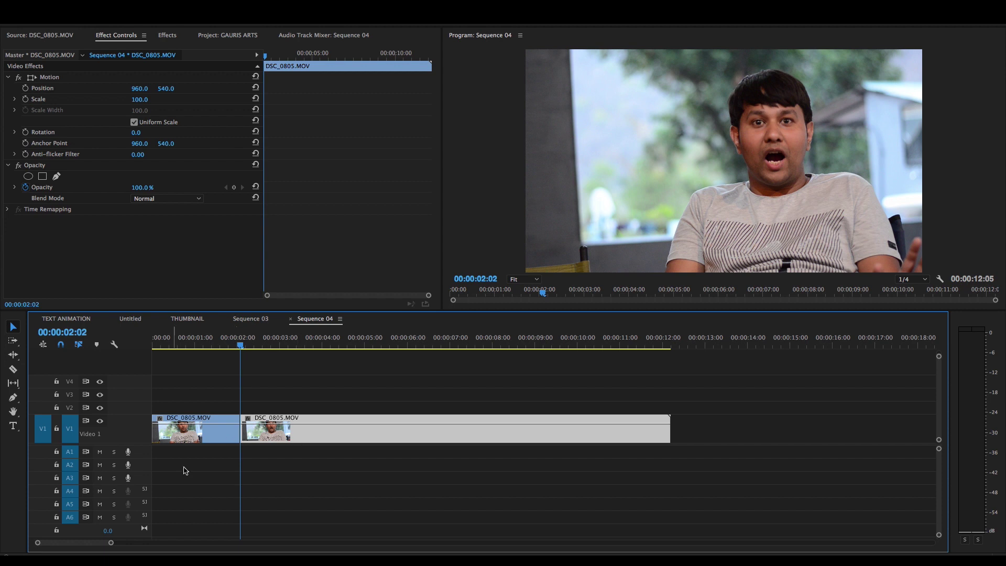
# - Apply a Frame Hold on the In Point to the second DSC_0805.MOV piece and select it
pyautogui.rightClick(268, 437)
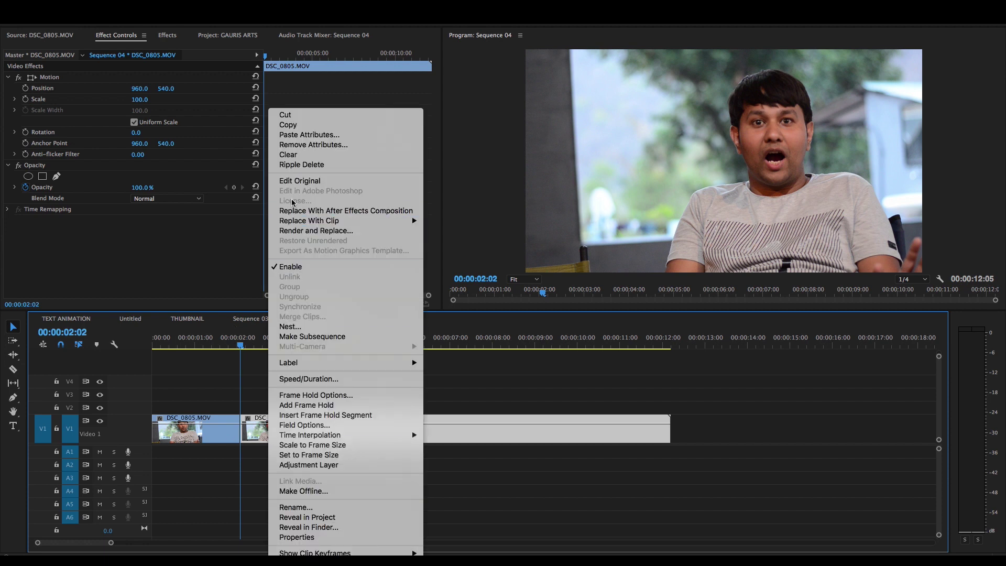
pyautogui.click(306, 396)
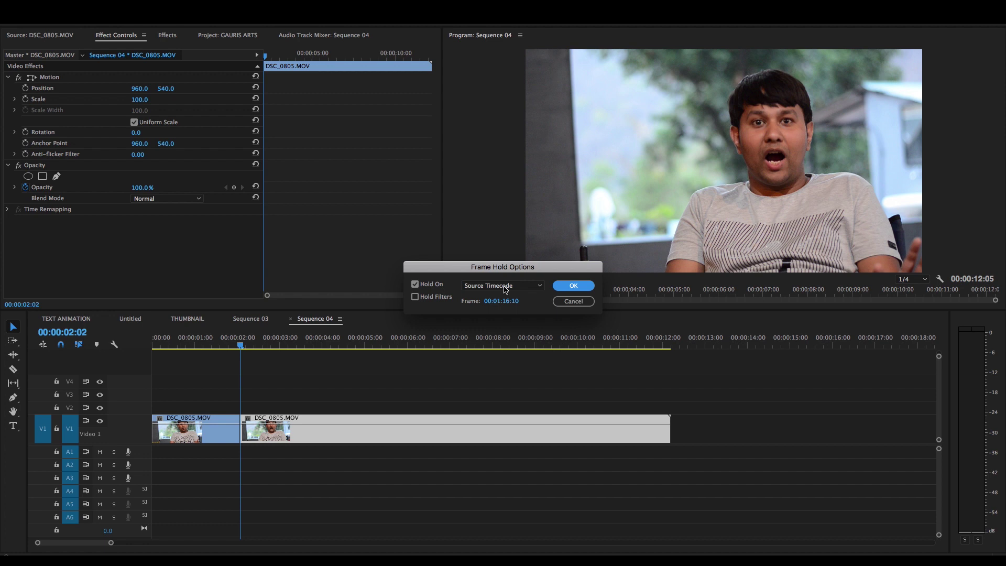
pyautogui.click(505, 287)
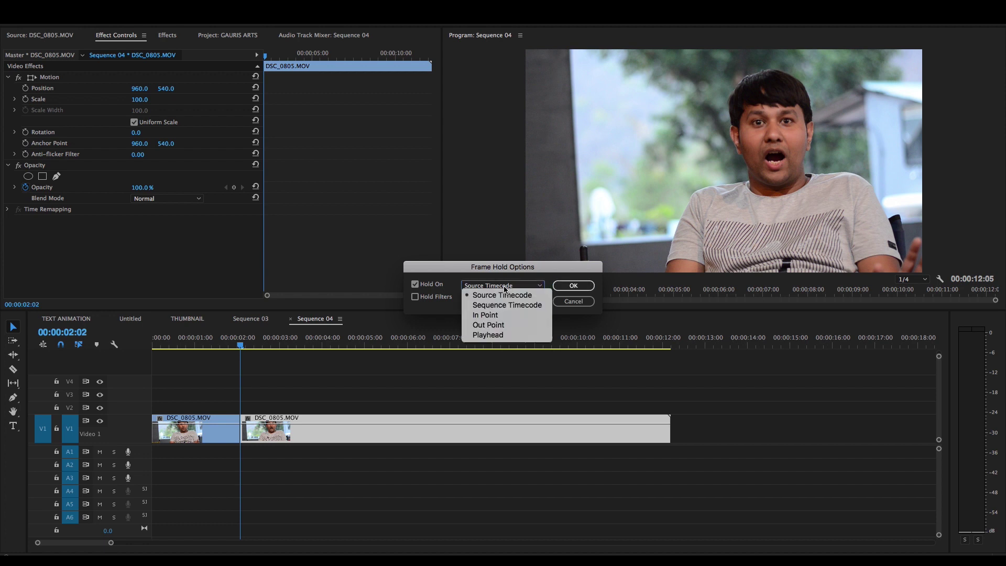
pyautogui.click(493, 317)
pyautogui.click(572, 286)
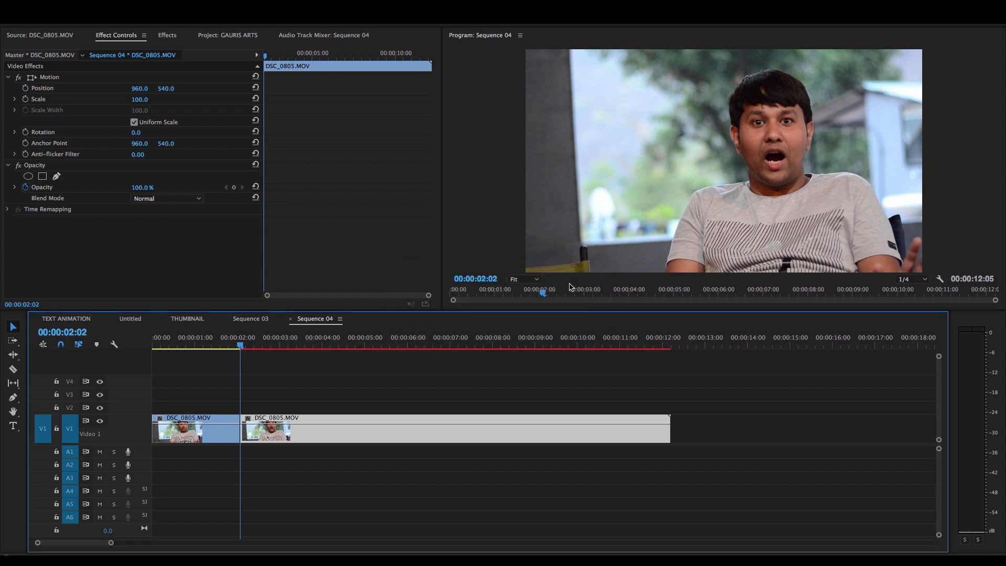
pyautogui.keyDown('shift'); pyautogui.click(397, 418); pyautogui.keyUp('shift')
# - Play back the sequence from the start to review the freeze-frame
pyautogui.press('space')
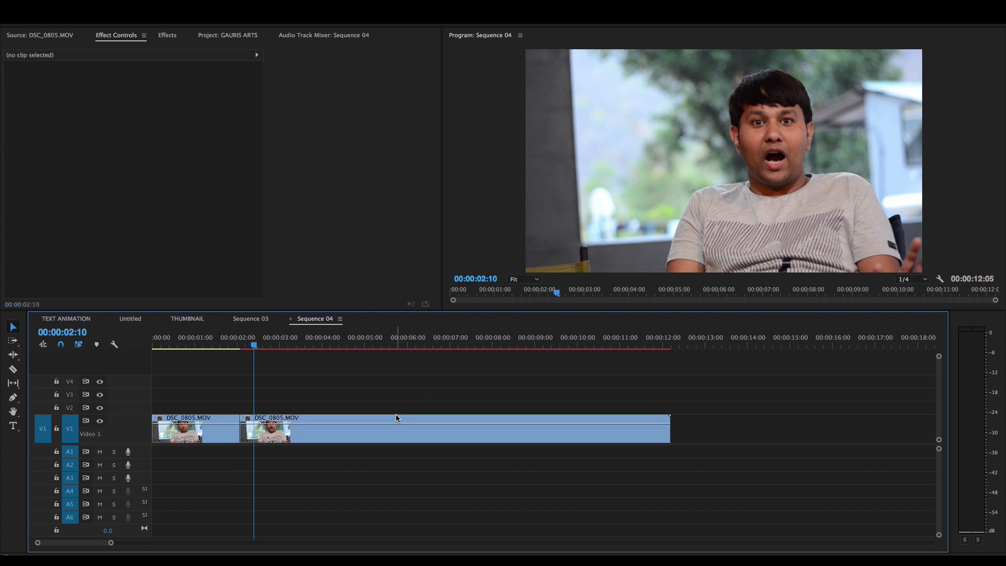
pyautogui.click(211, 340)
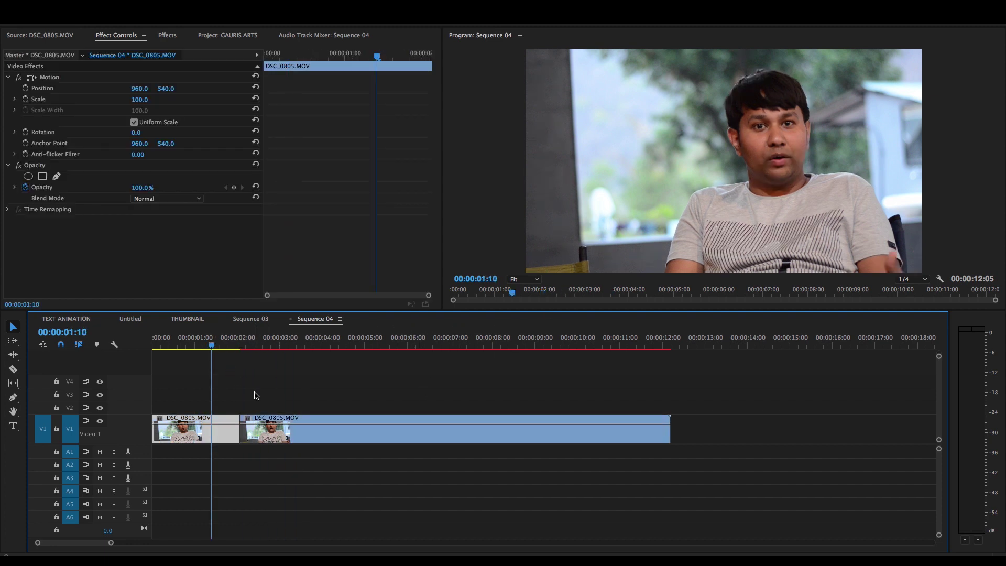
pyautogui.press('Home')
pyautogui.click(289, 392)
pyautogui.press('space')
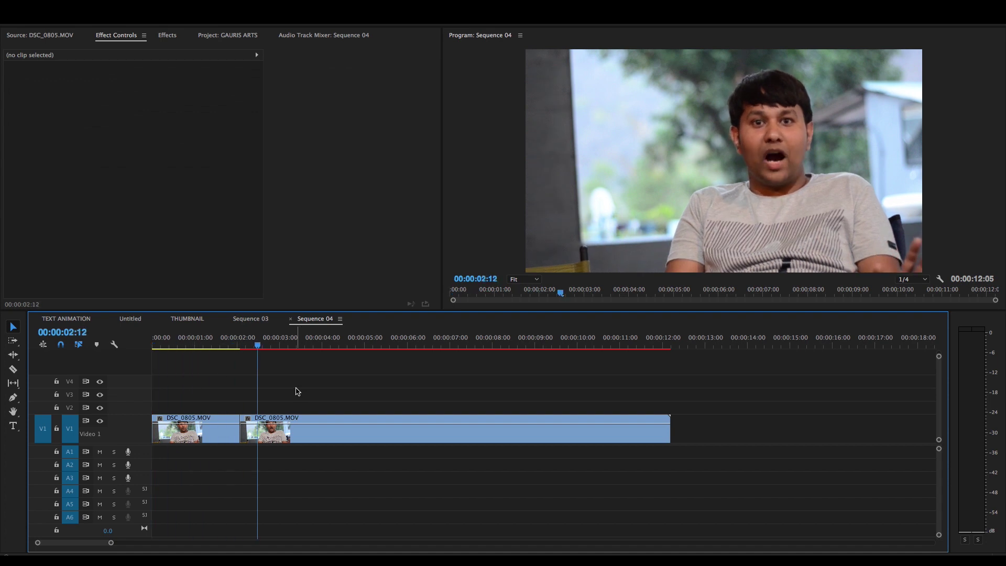
pyautogui.press('space')
# - Alt-drag a copy of the frozen clip onto V2 above the original and select the copy
pyautogui.press('Up')
pyautogui.moveTo(286, 427); pyautogui.dragTo(280, 413)
pyautogui.click(306, 379)
pyautogui.click(300, 413)
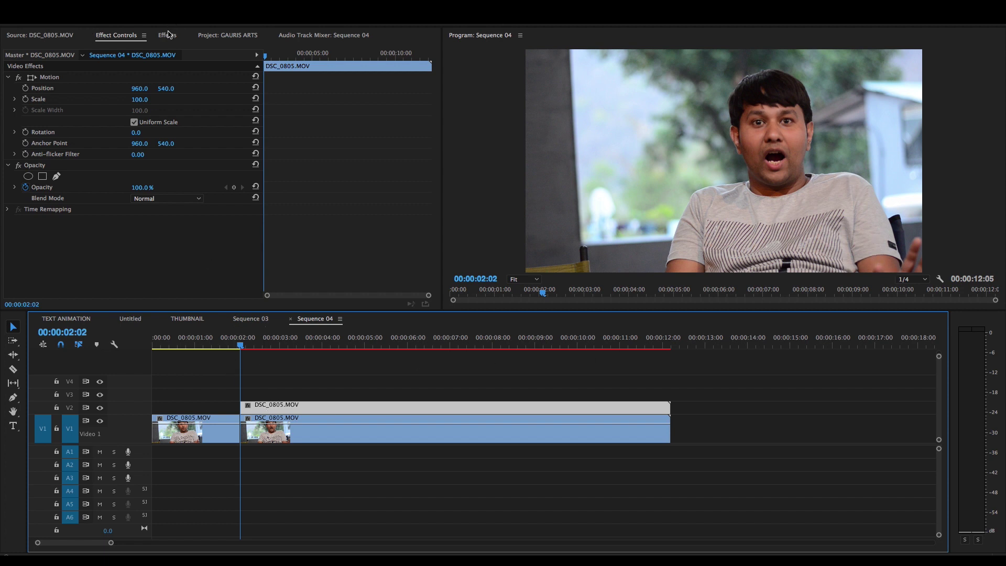
# - Select the copy's Opacity effect, enlarge the Program monitor and magnify it to 150%
pyautogui.click(121, 38)
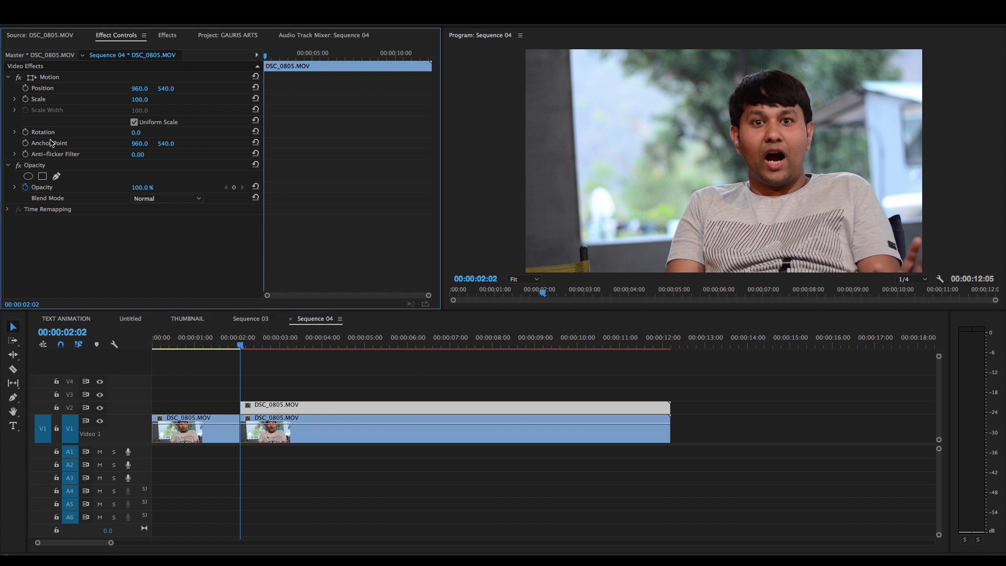
pyautogui.click(37, 167)
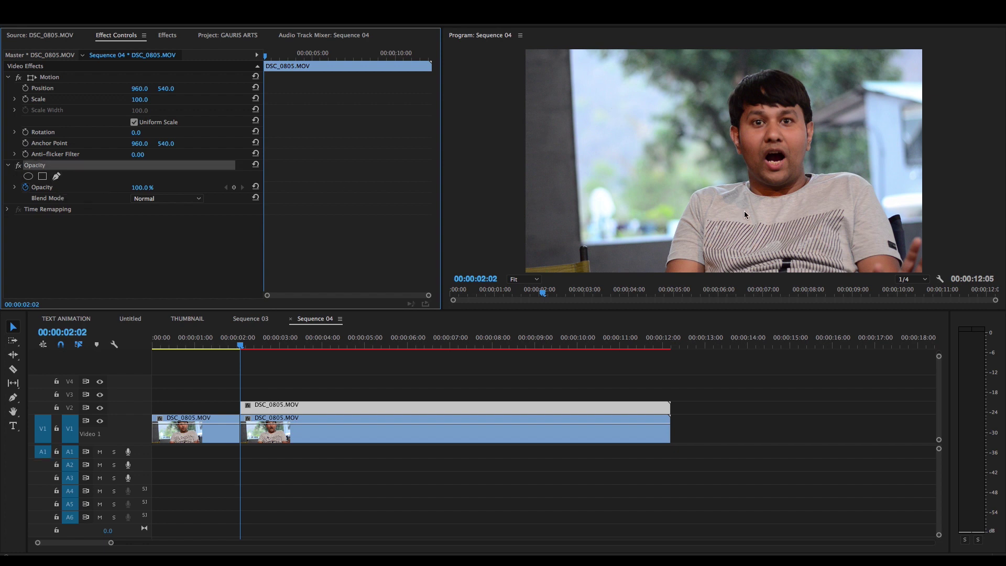
pyautogui.click(523, 279)
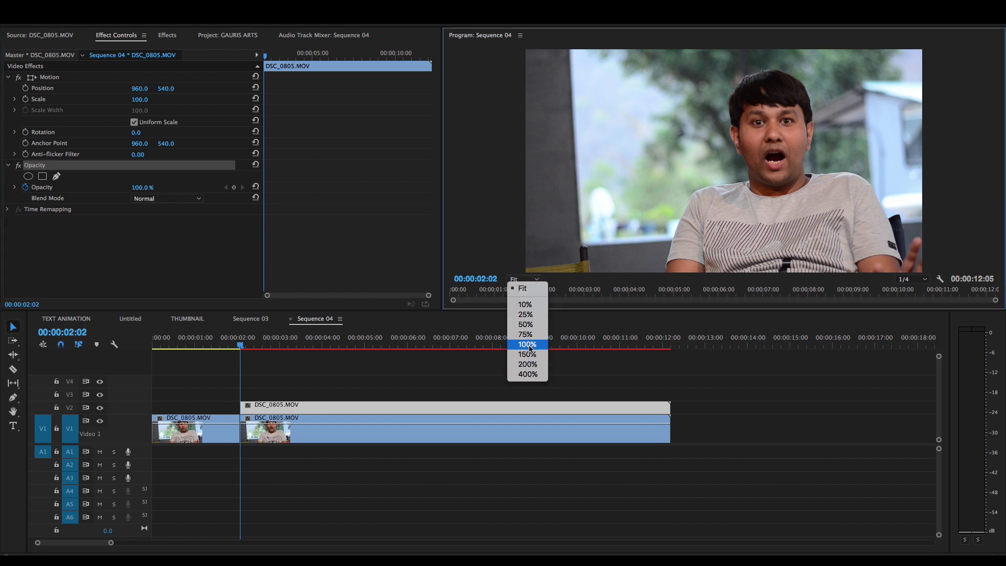
pyautogui.click(527, 344)
pyautogui.moveTo(998, 156); pyautogui.dragTo(1000, 229)
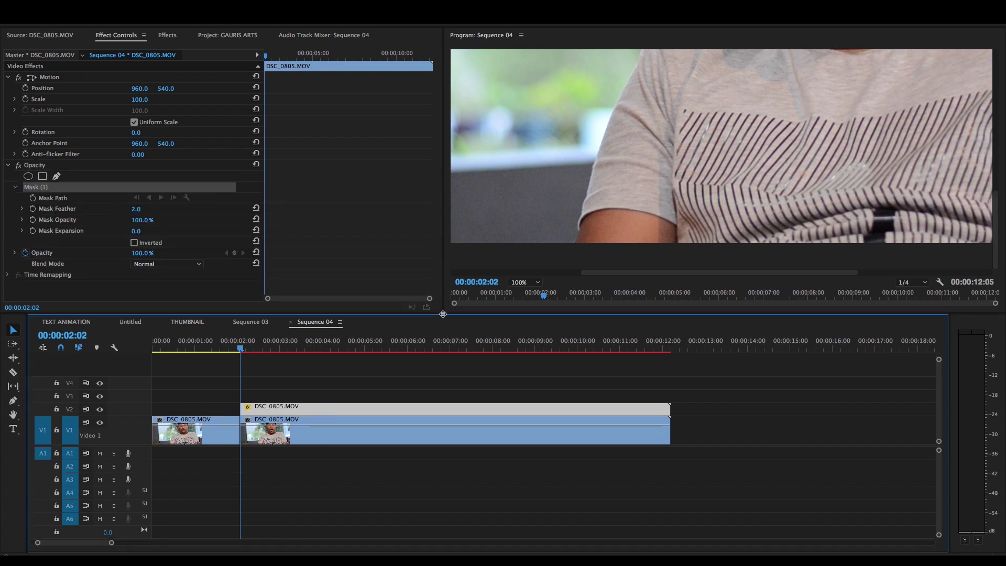
pyautogui.moveTo(443, 314); pyautogui.dragTo(264, 460)
pyautogui.click(343, 428)
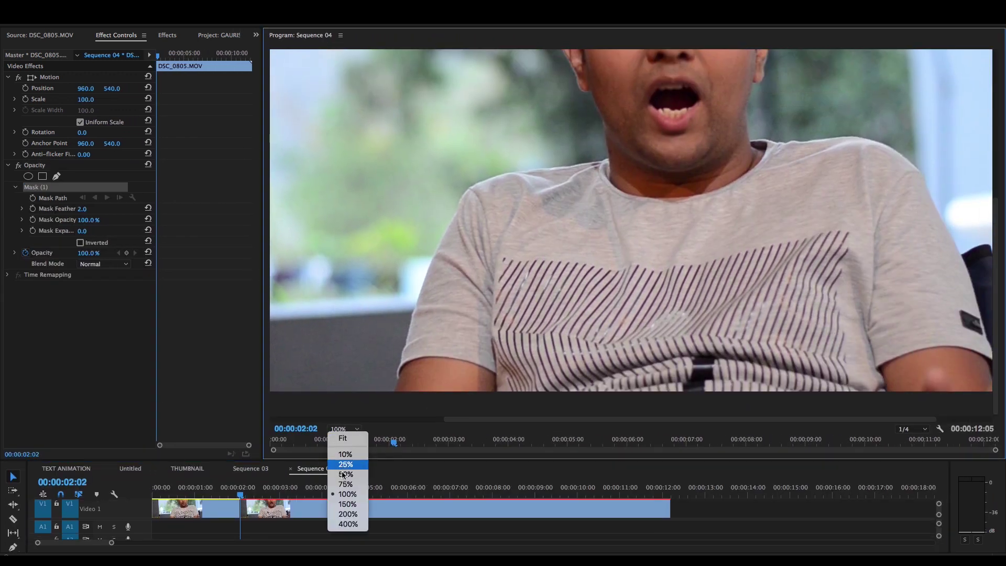
pyautogui.click(348, 503)
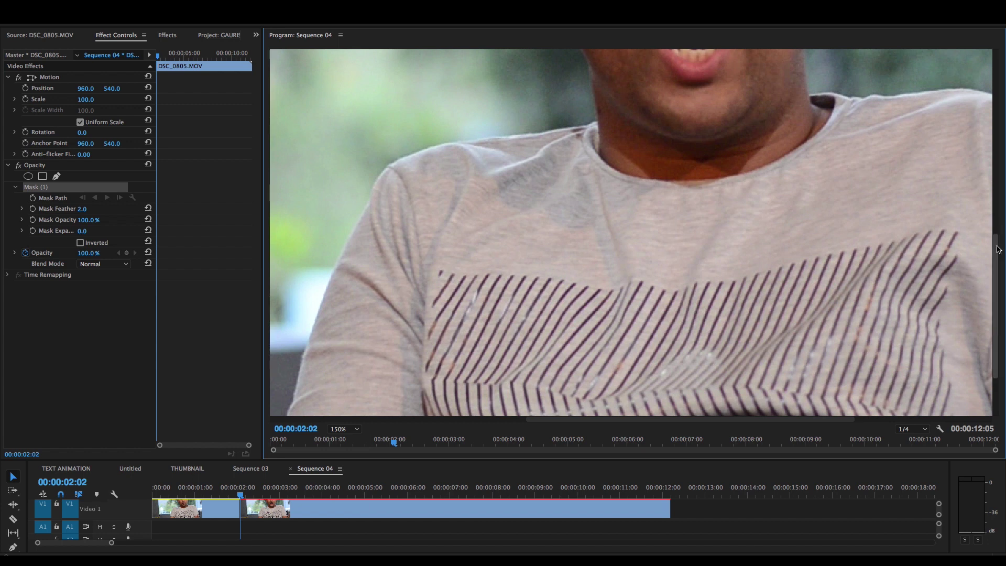
pyautogui.moveTo(998, 248); pyautogui.dragTo(997, 330)
pyautogui.moveTo(576, 419); pyautogui.dragTo(520, 420)
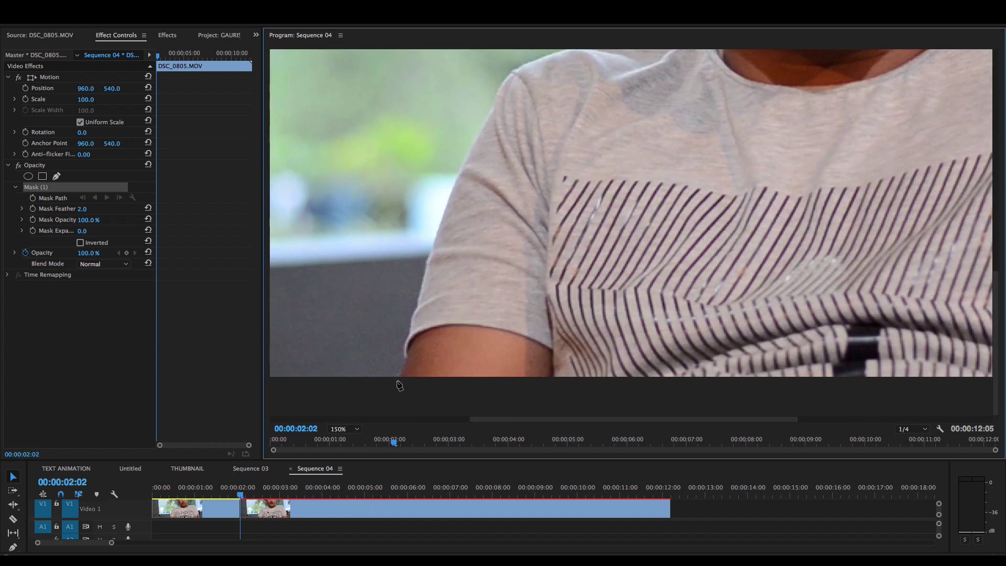
# - Place Pen mask points up the arm, along the shoulder and neck, and past the ear
pyautogui.click(393, 385)
pyautogui.click(404, 361)
pyautogui.click(407, 341)
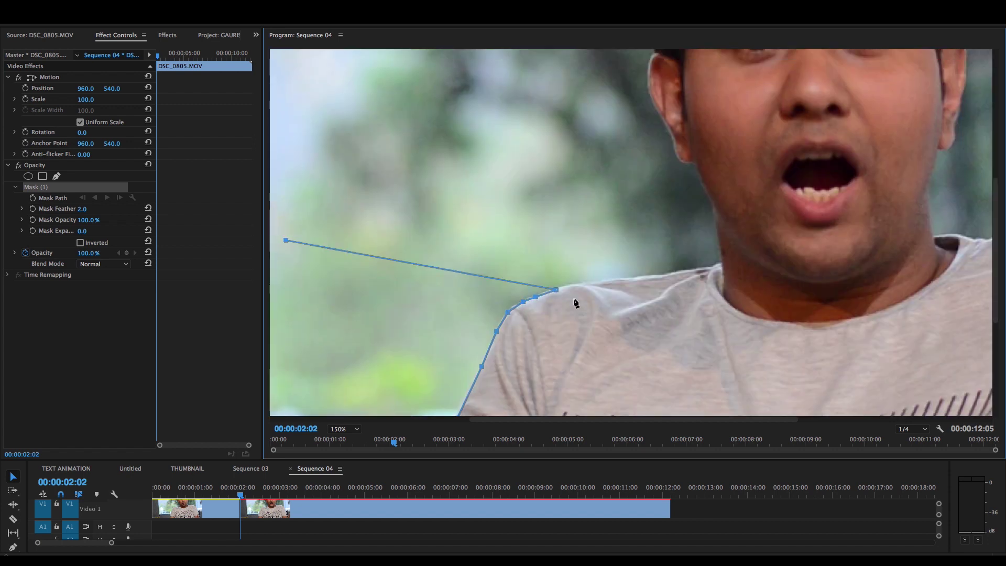
pyautogui.click(720, 261)
pyautogui.click(719, 237)
pyautogui.click(713, 216)
pyautogui.click(708, 198)
pyautogui.click(699, 177)
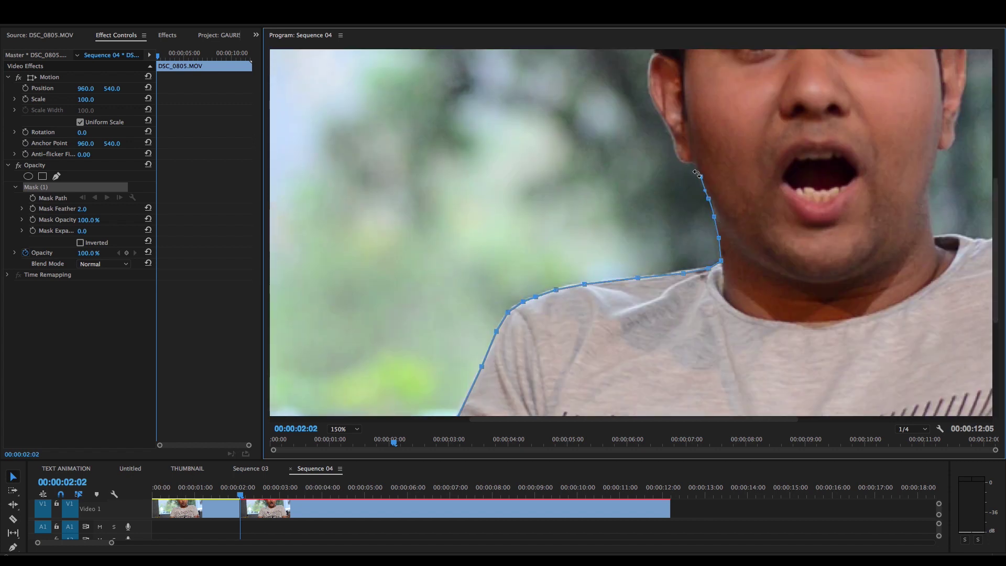
pyautogui.click(674, 121)
pyautogui.click(671, 63)
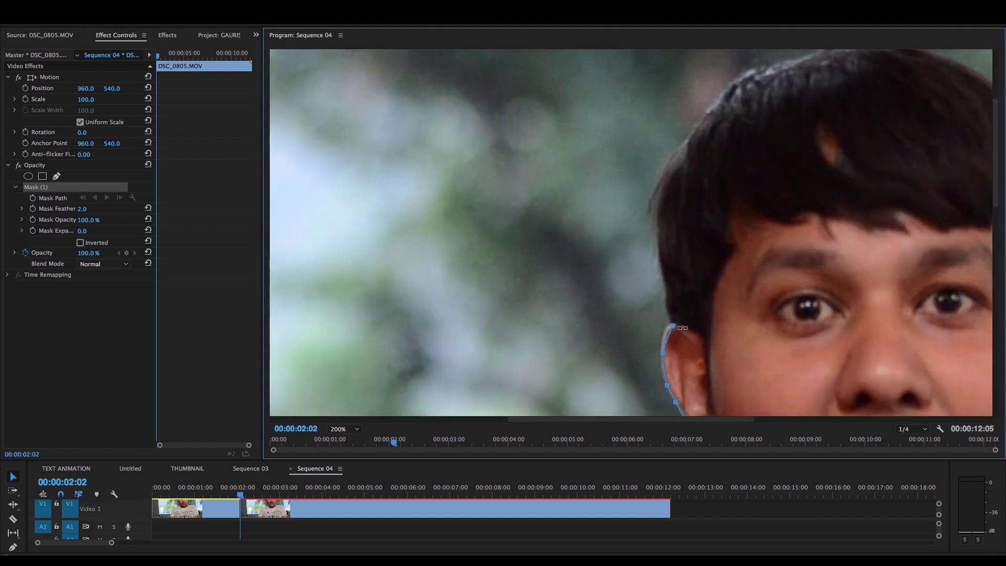
# - Trace the mask around the hair and right side of the head, closing it along the arm
pyautogui.click(661, 226)
pyautogui.click(665, 160)
pyautogui.click(821, 252)
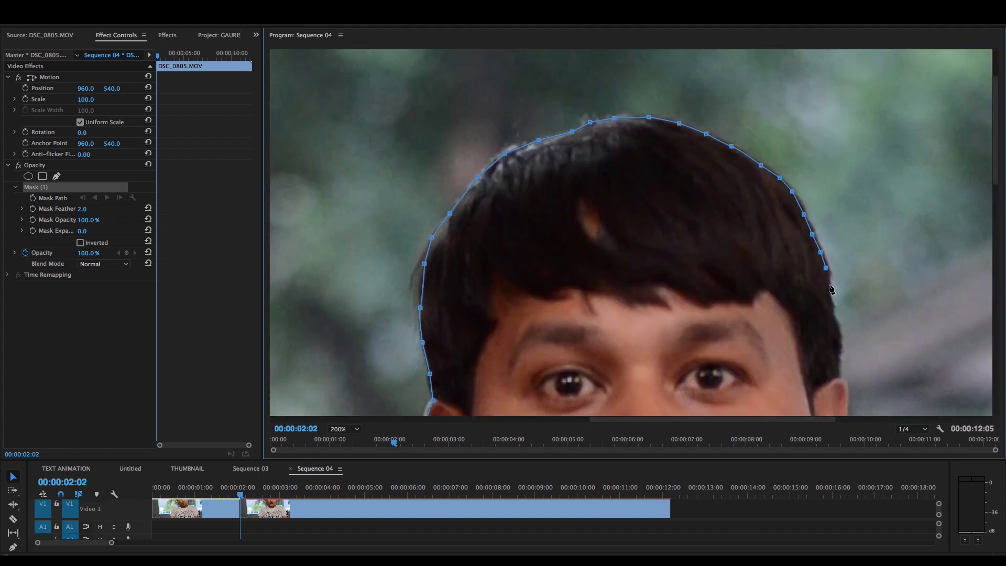
pyautogui.click(838, 161)
pyautogui.moveTo(817, 313); pyautogui.dragTo(801, 310)
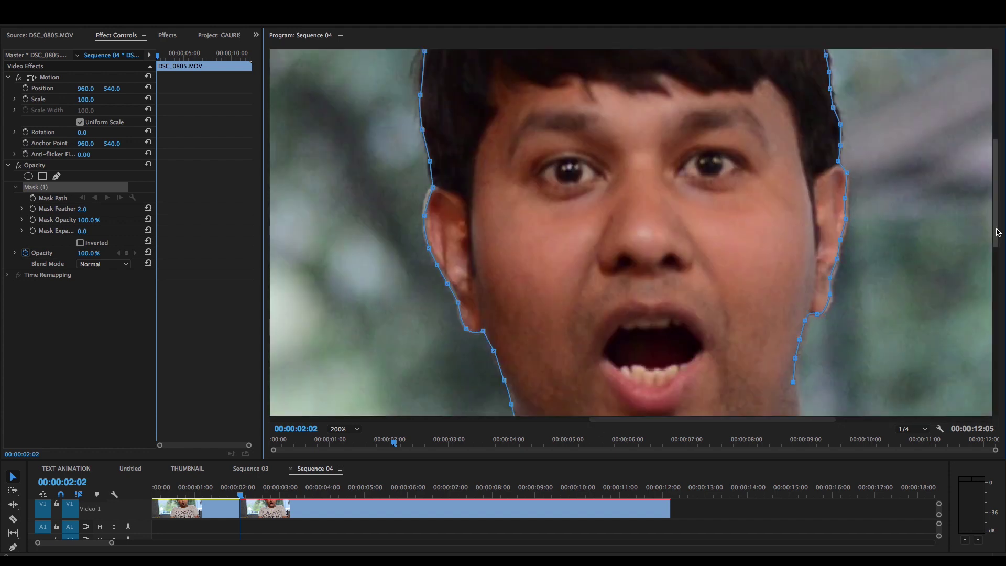
pyautogui.scroll(-5, 793, 382)
pyautogui.hscroll(5, 793, 382)
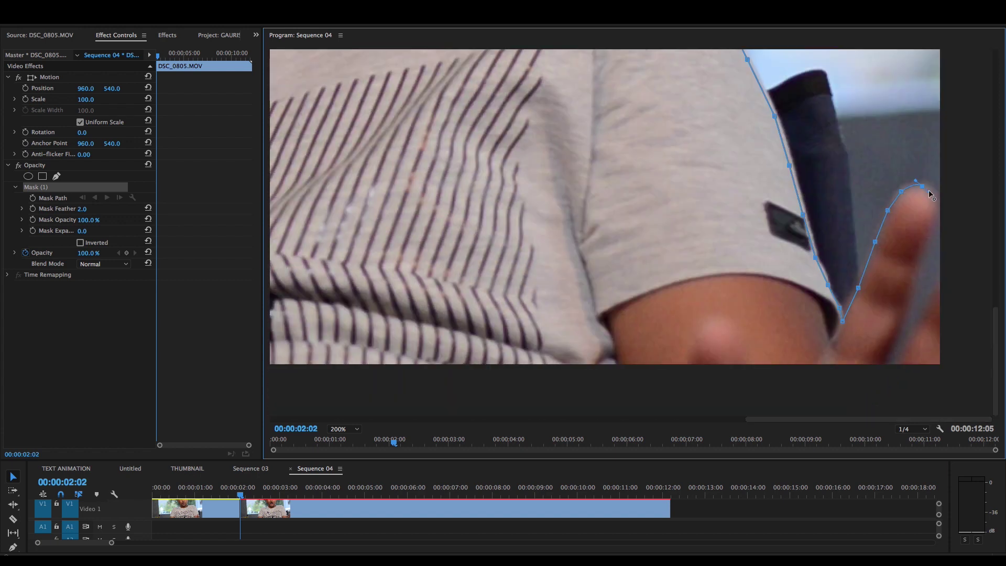
pyautogui.click(796, 386)
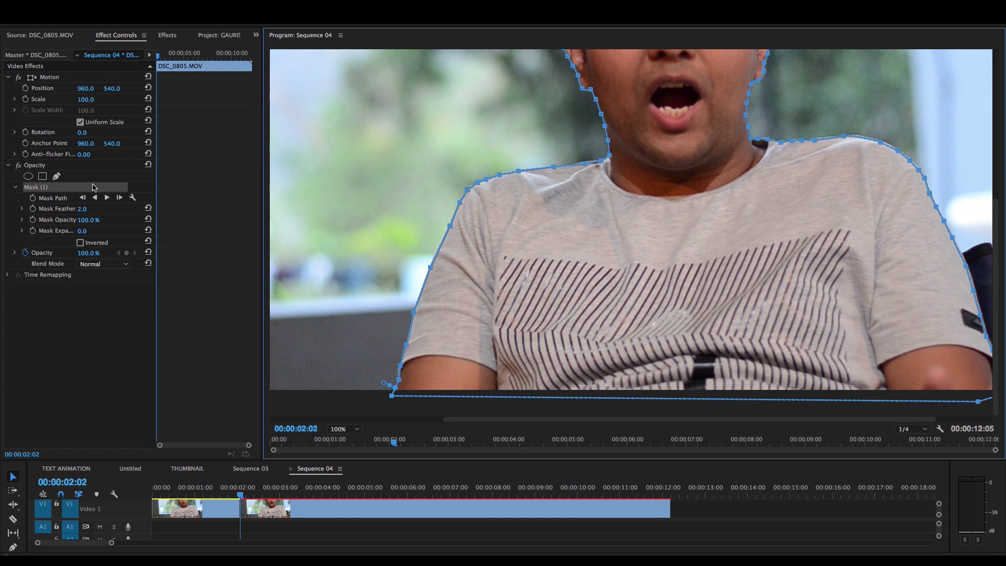
pyautogui.click(89, 209)
# - Set Mask Feather to 3, enlarge the timeline, and fit the Program view
pyautogui.write('3')
pyautogui.press('Return')
pyautogui.moveTo(263, 459); pyautogui.dragTo(527, 284)
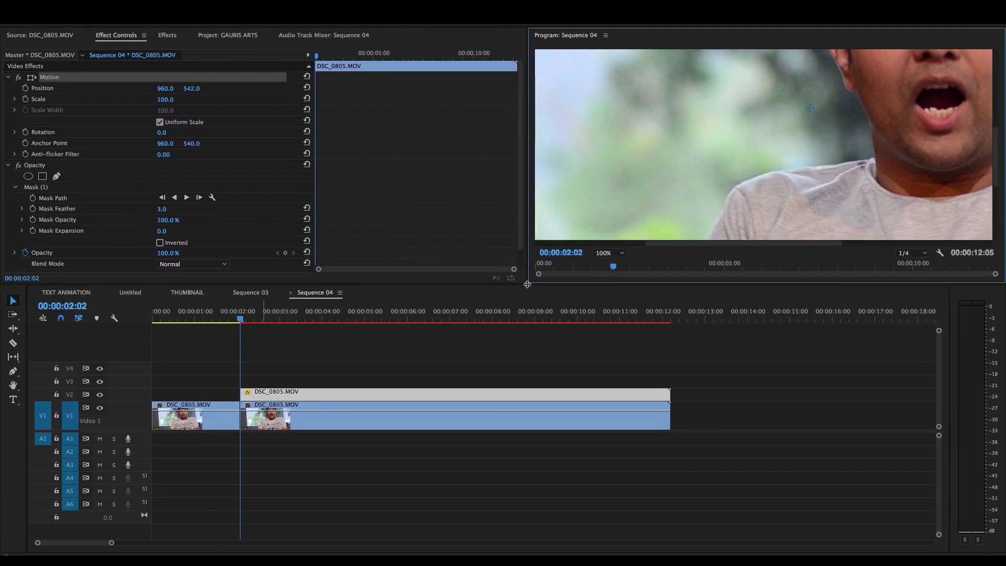
pyautogui.click(611, 252)
pyautogui.click(611, 263)
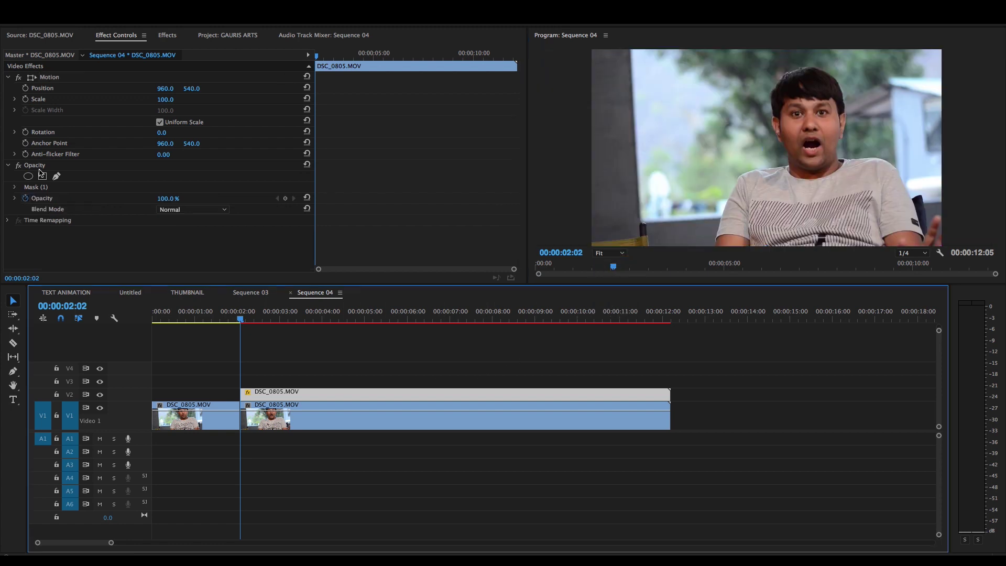
# - Turn off V1's track output so the masked speaker shows on black, then select the V2 clip
pyautogui.click(42, 189)
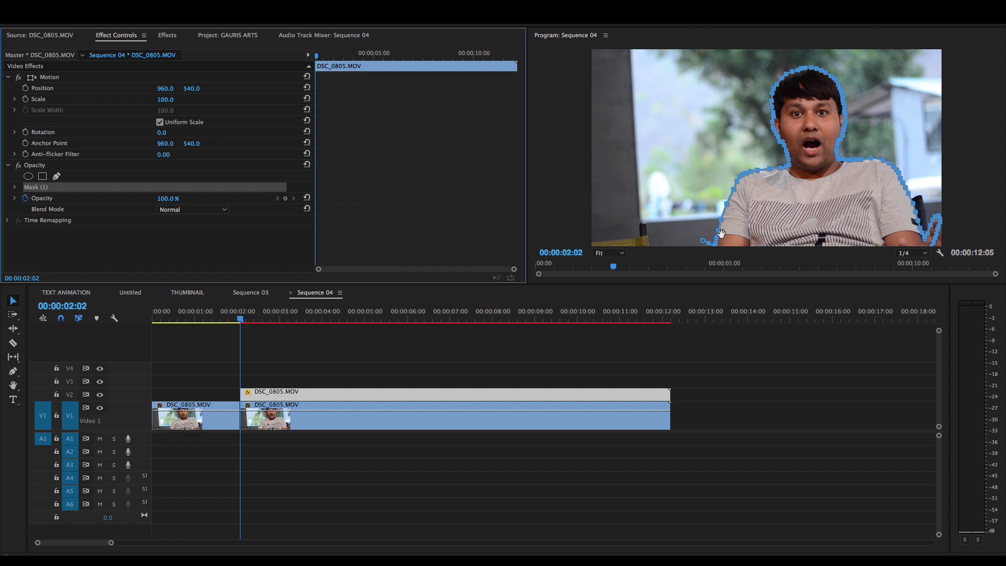
pyautogui.click(322, 398)
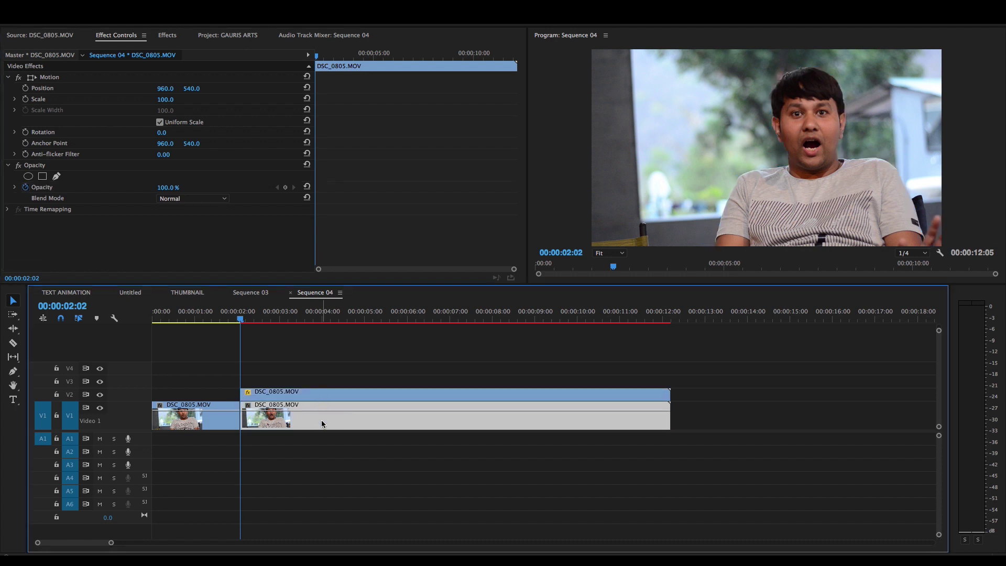
pyautogui.click(100, 408)
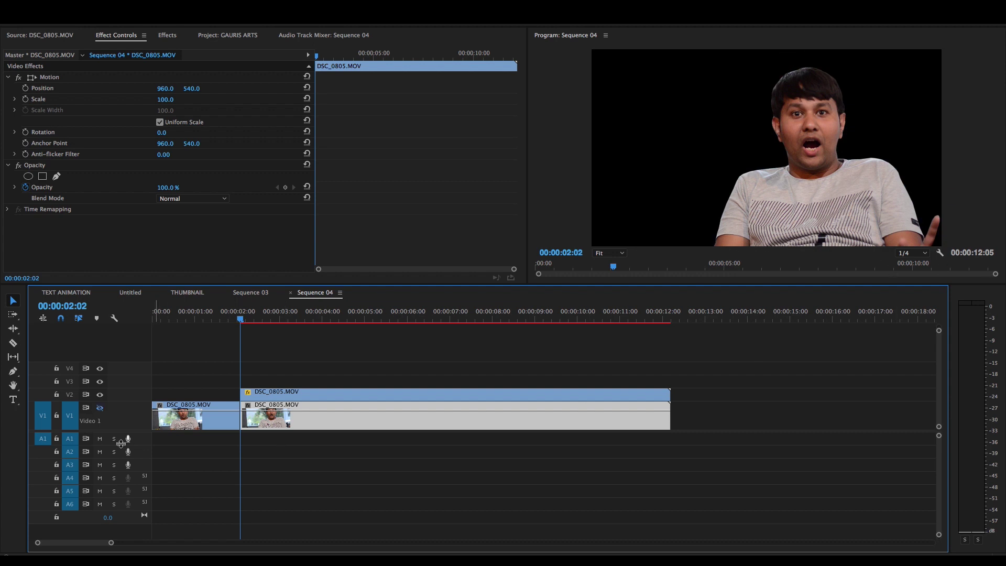
pyautogui.click(287, 393)
# - Nest the masked V2 clip into a custom-named nested sequence and select it
pyautogui.rightClick(284, 393)
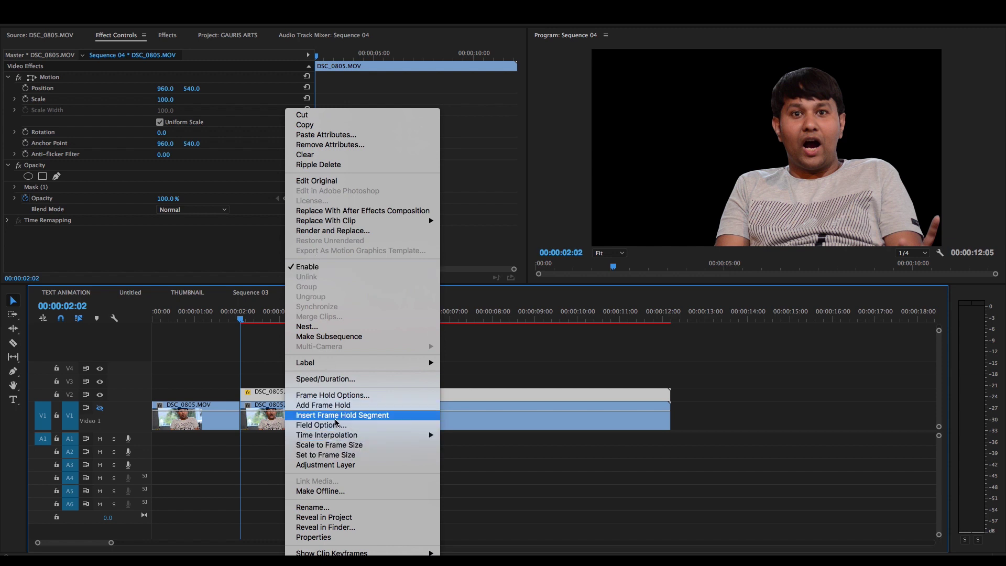
pyautogui.click(313, 326)
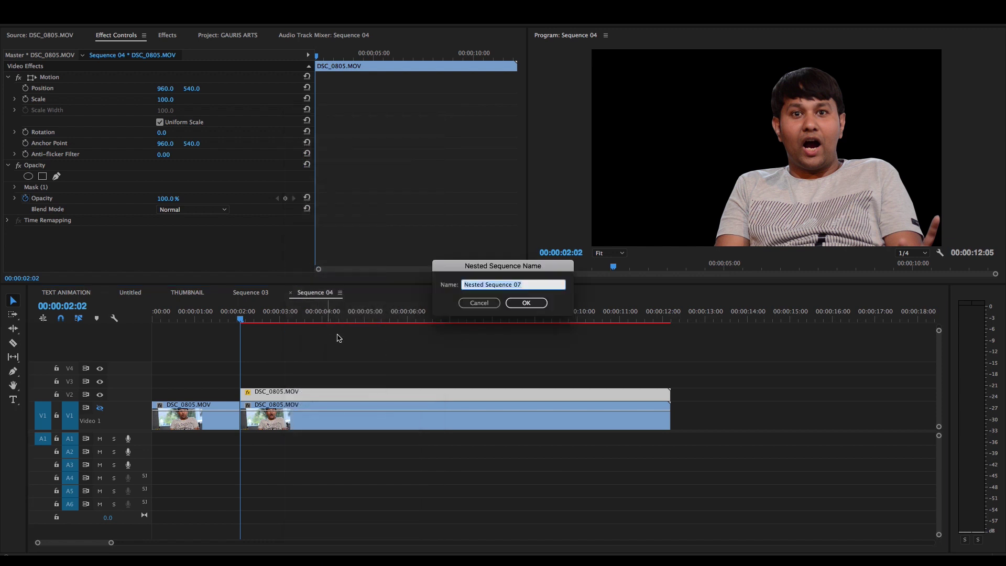
pyautogui.write('AN')
pyautogui.press('Return')
pyautogui.click(328, 372)
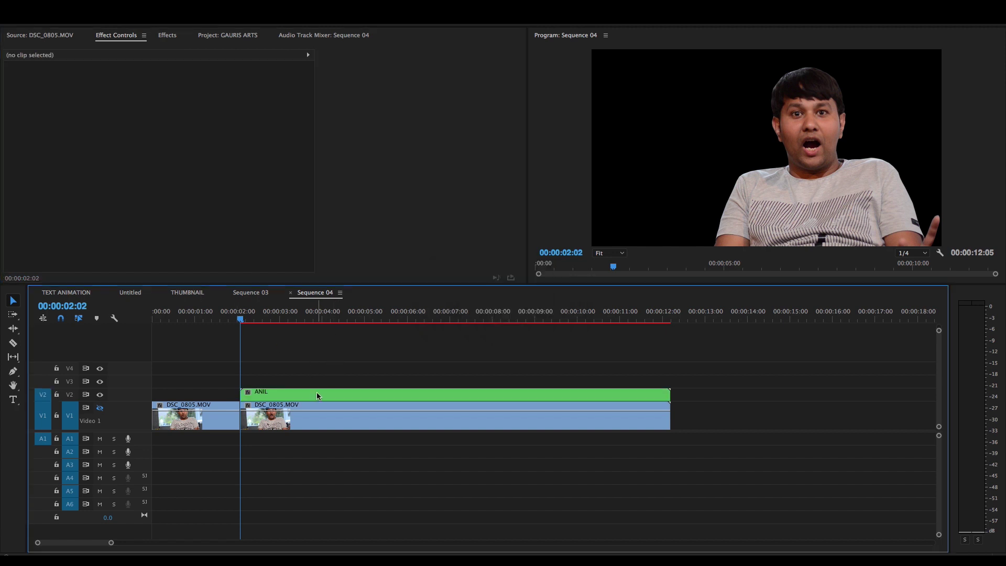
pyautogui.click(317, 394)
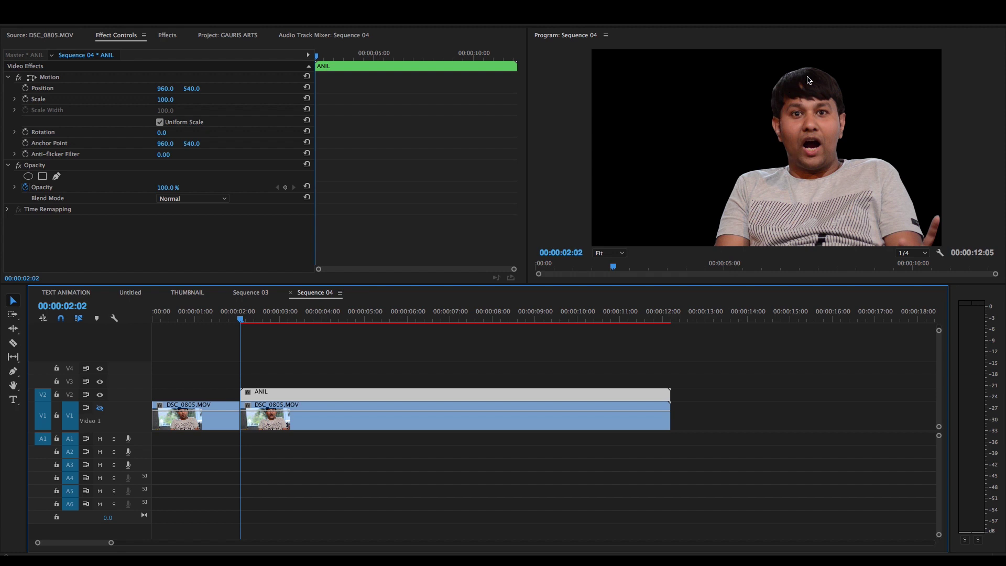
# - Apply Paint Bucket to the nested clip and set its Stroke mode to Stroke
pyautogui.click(166, 35)
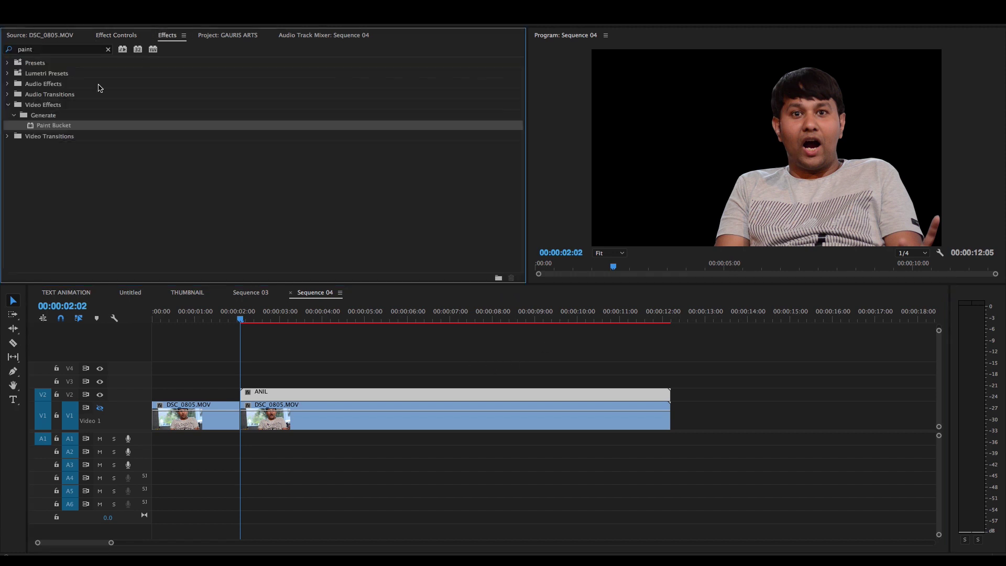
pyautogui.moveTo(36, 125)
pyautogui.mouseDown()
pyautogui.moveTo(139, 190)
pyautogui.moveTo(252, 417)
pyautogui.moveTo(260, 394)
pyautogui.mouseUp()
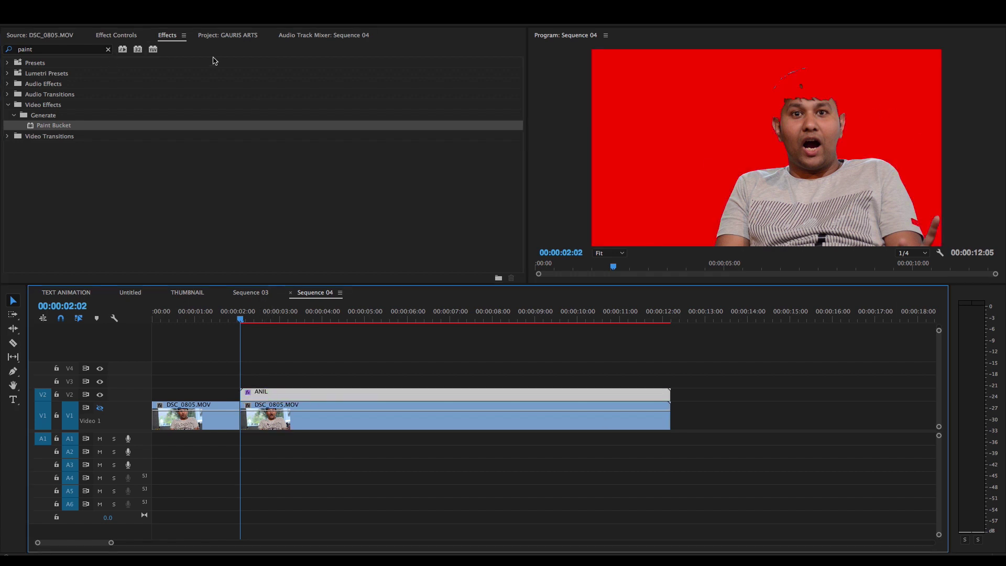
pyautogui.click(116, 35)
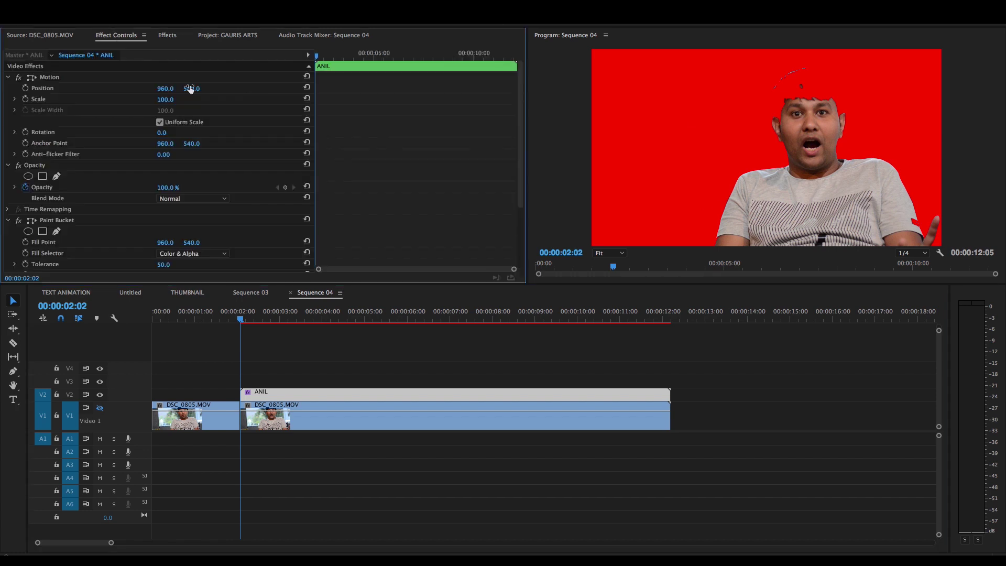
pyautogui.scroll(-4, 85, 199)
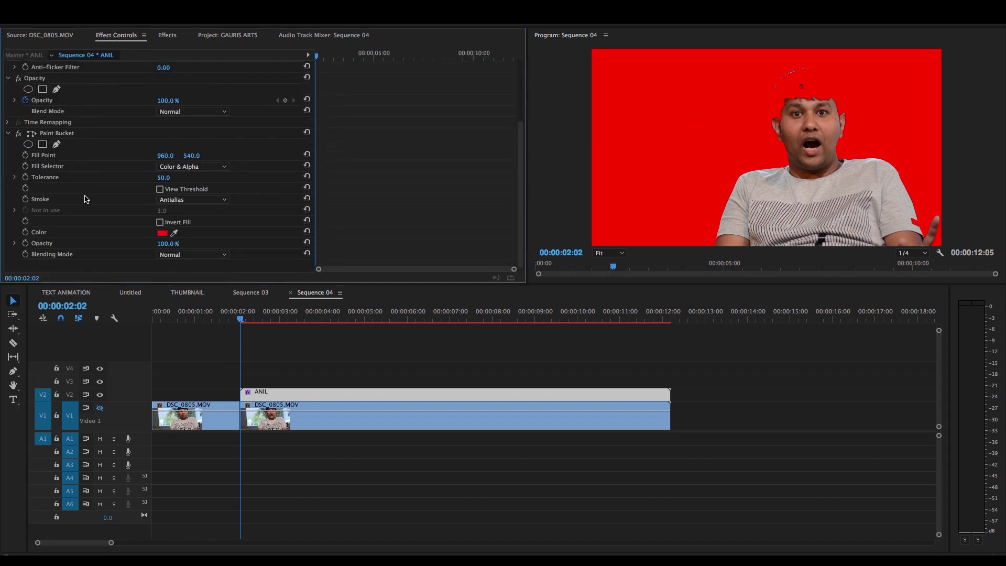
pyautogui.click(62, 134)
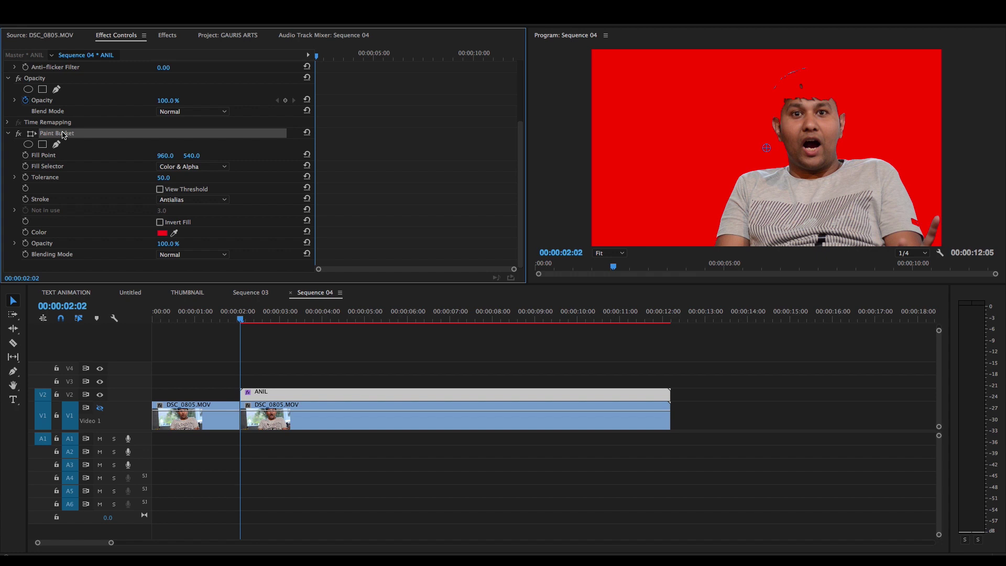
pyautogui.click(198, 203)
pyautogui.click(181, 248)
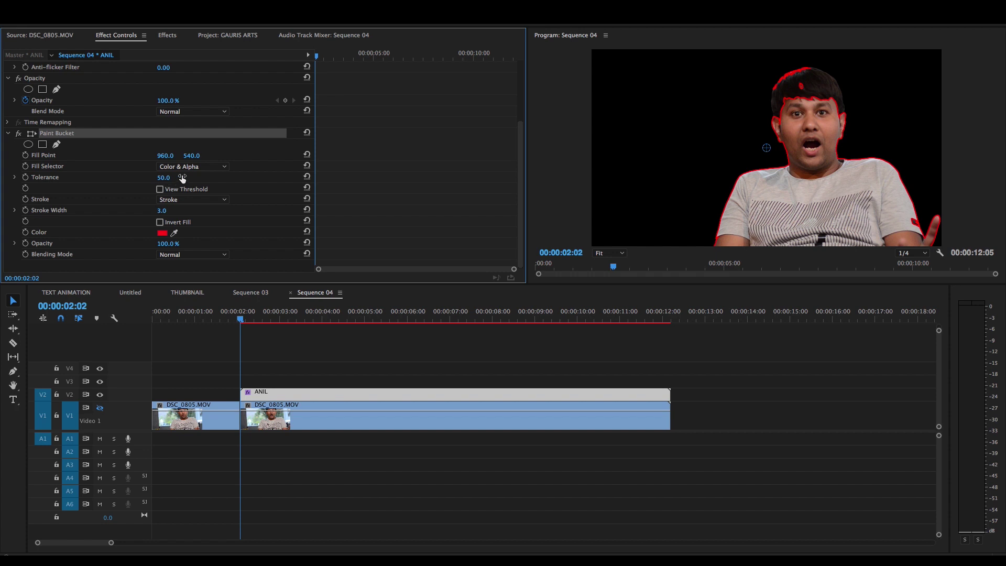
# - Set Paint Bucket tolerance to 13.3, colour to white, stroke width to 4.9, and re-enable V1 output
pyautogui.click(14, 178)
pyautogui.moveTo(73, 199); pyautogui.dragTo(32, 202)
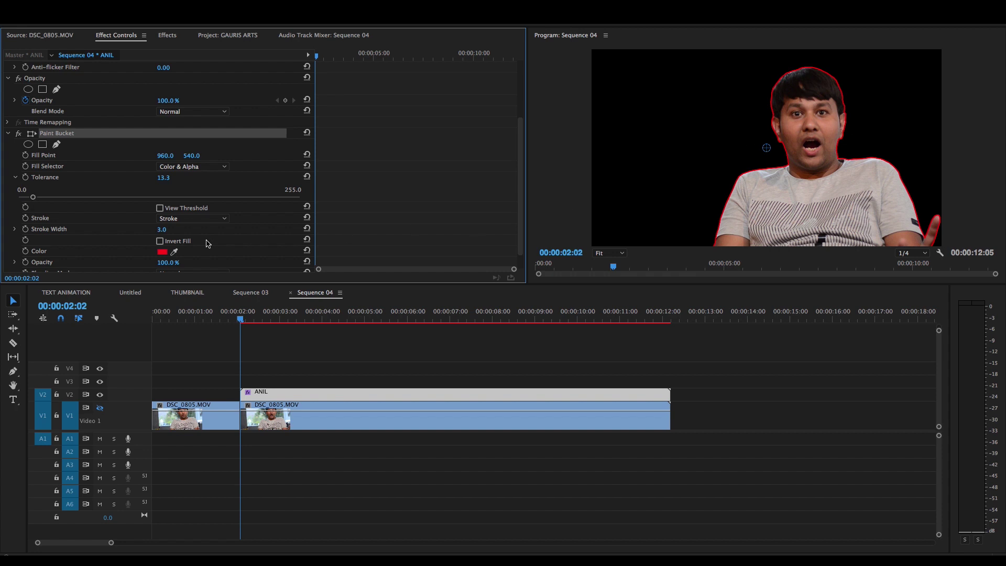
pyautogui.click(162, 252)
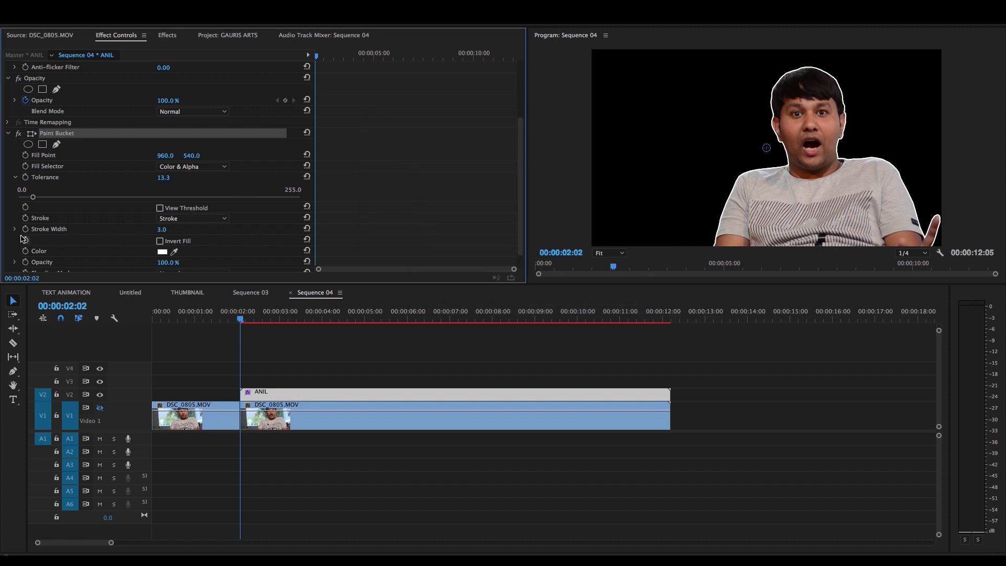
pyautogui.click(17, 230)
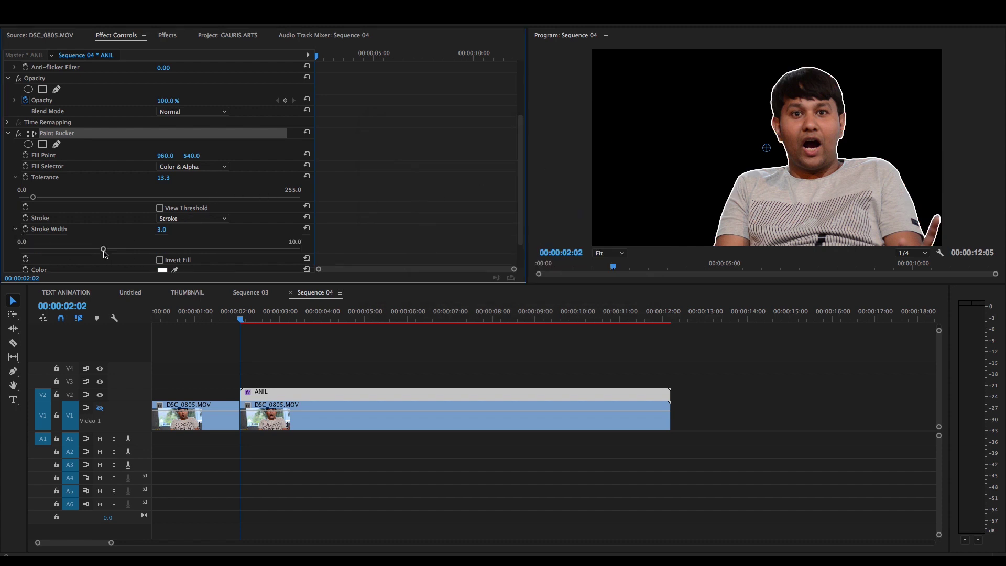
pyautogui.moveTo(106, 251); pyautogui.dragTo(153, 249)
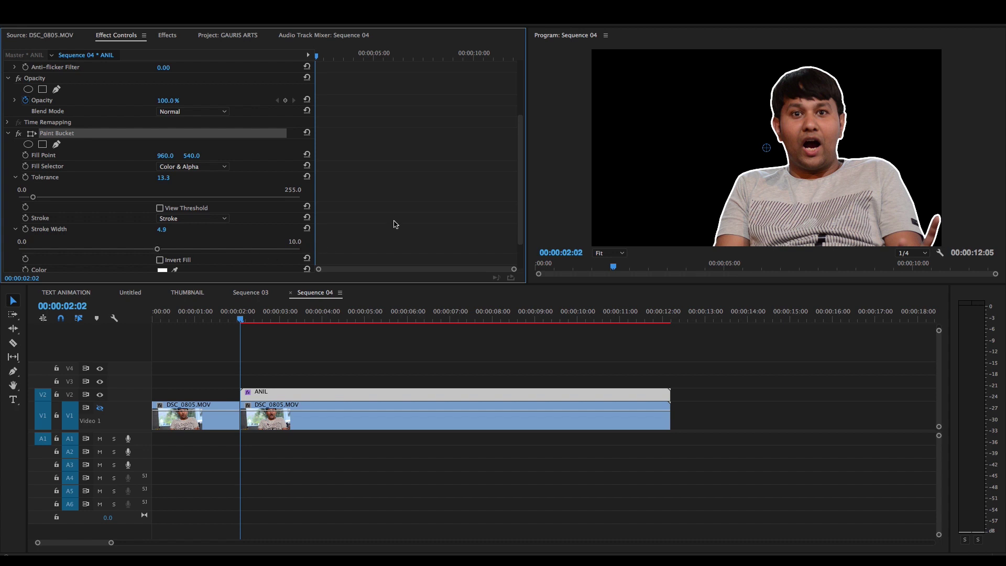
pyautogui.click(280, 422)
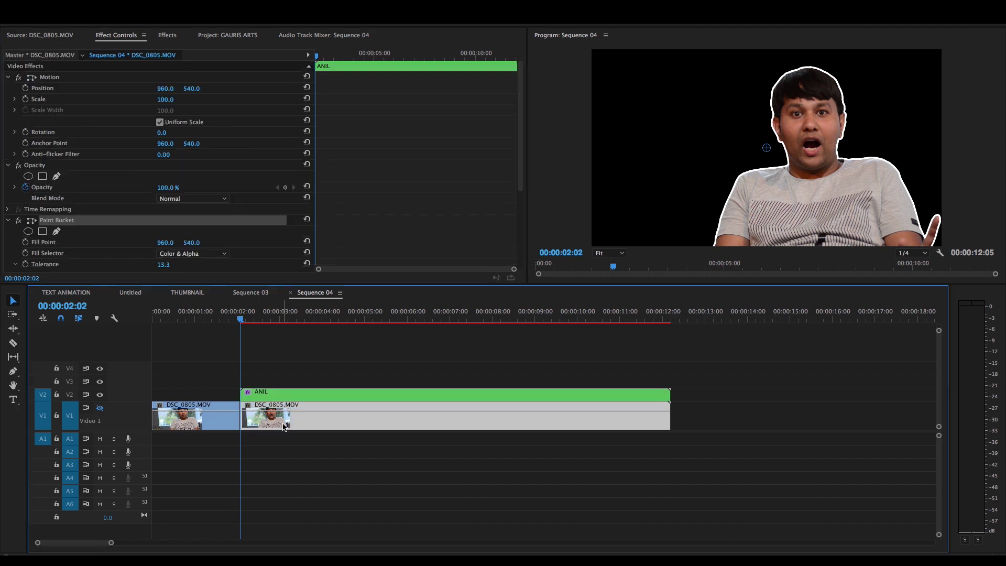
pyautogui.click(99, 408)
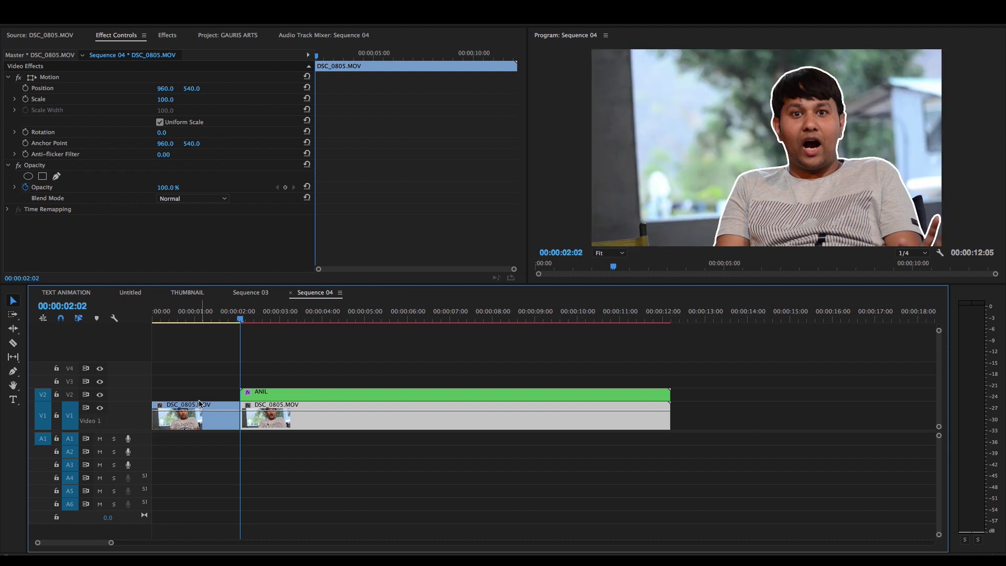
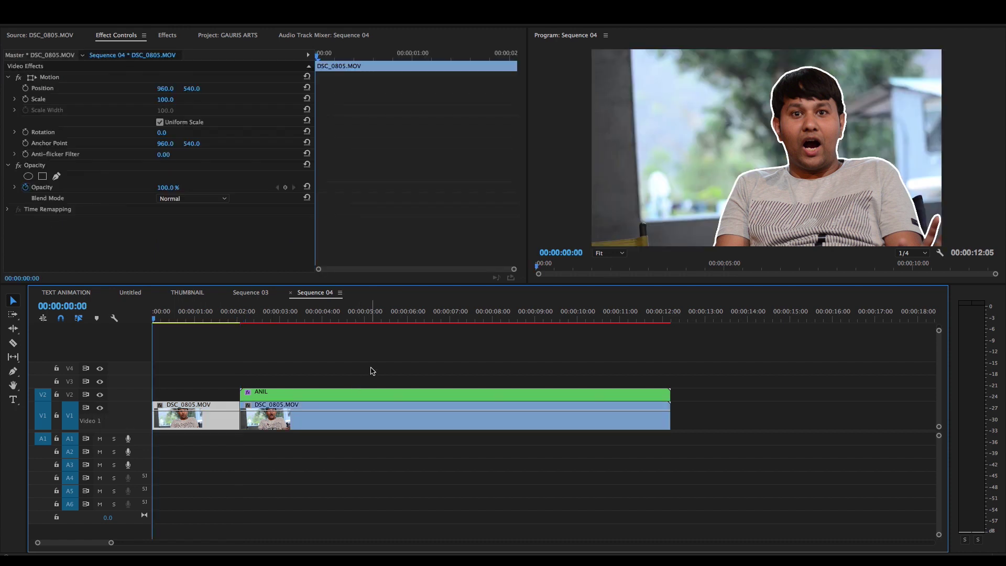
# - Play back the intro, select the second DSC_0805.MOV clip and bring up the Workspaces list
pyautogui.press('space')
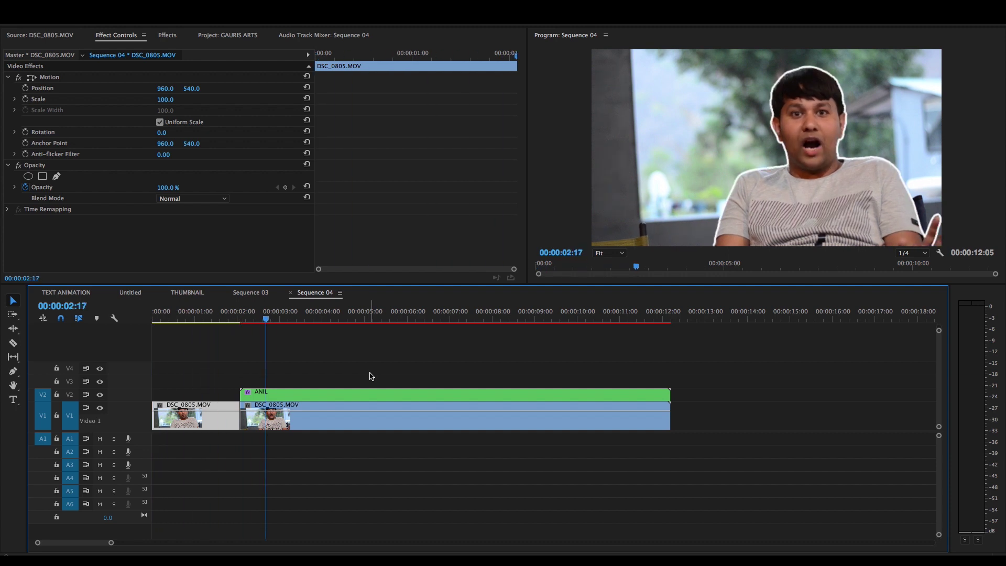
pyautogui.click(360, 425)
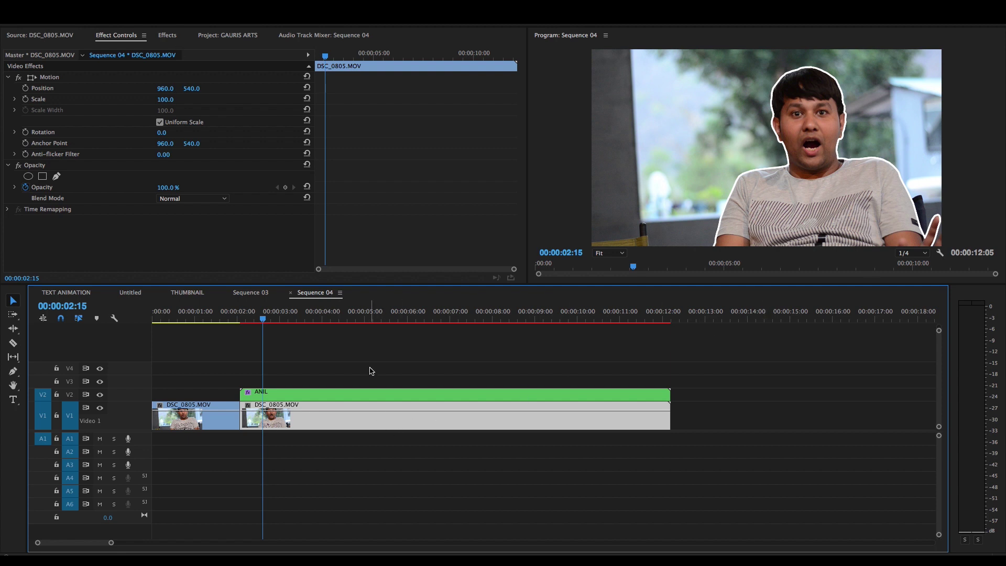
pyautogui.click(296, 11)
# - In the Color workspace, set the clip's Lumetri Basic Correction Exposure to -2.2 and Saturation to 69.2
pyautogui.moveTo(307, 382)
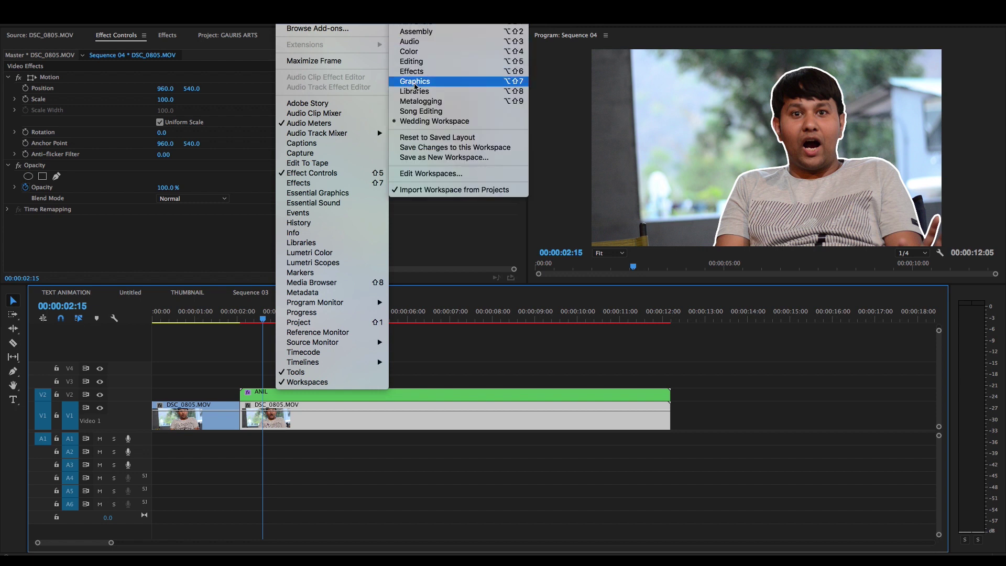
pyautogui.click(424, 58)
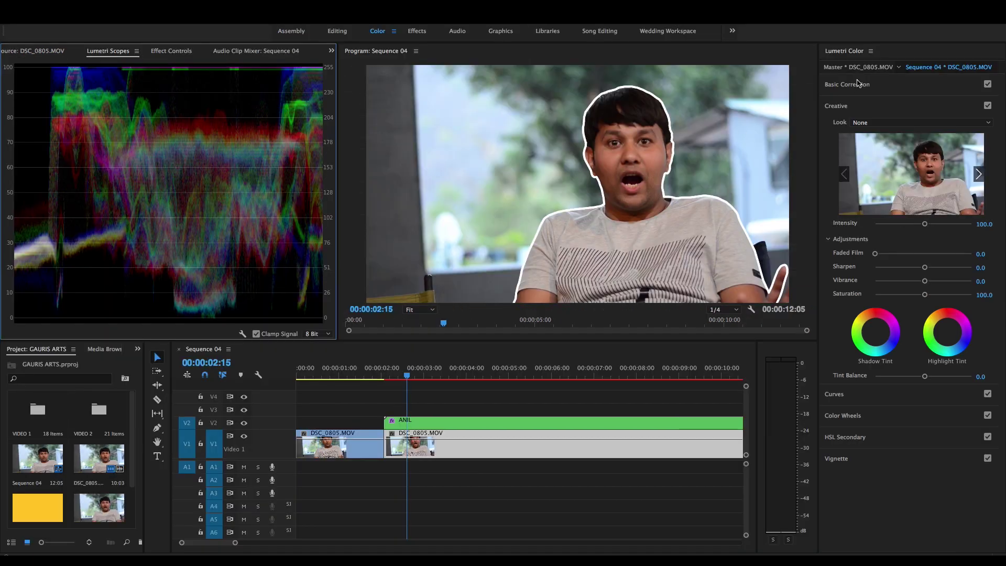
pyautogui.click(866, 84)
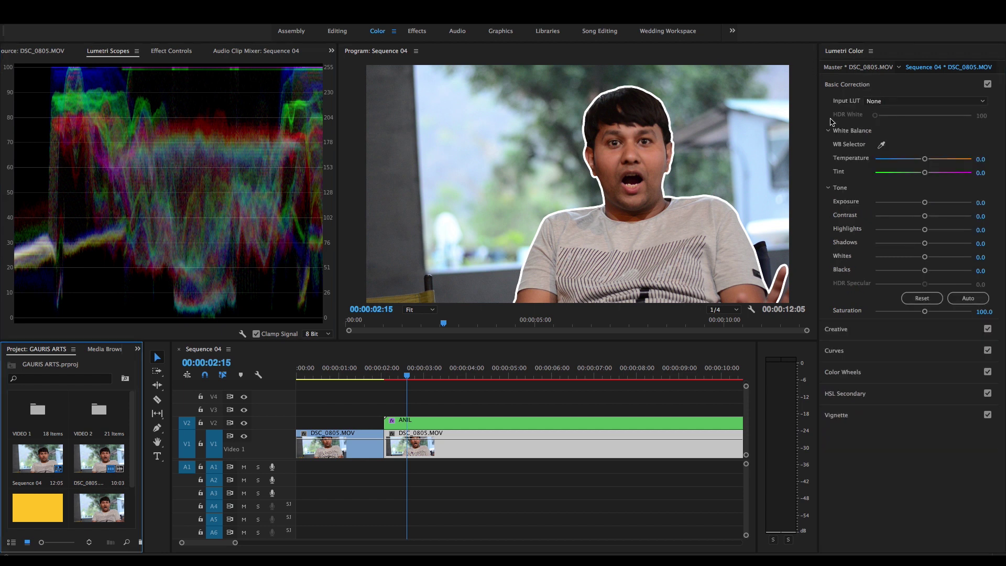
pyautogui.moveTo(924, 204); pyautogui.dragTo(900, 206)
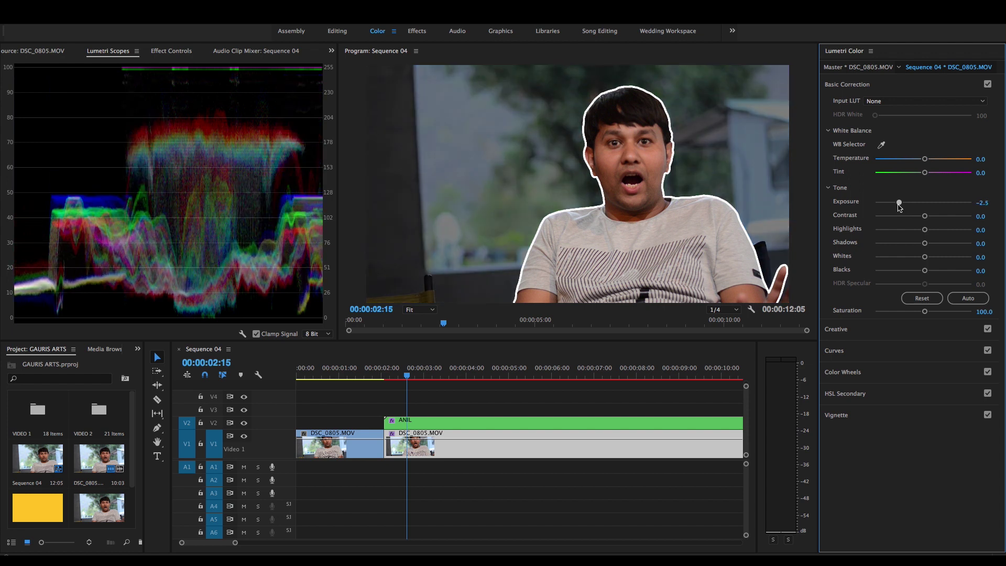
pyautogui.moveTo(899, 206); pyautogui.dragTo(901, 206)
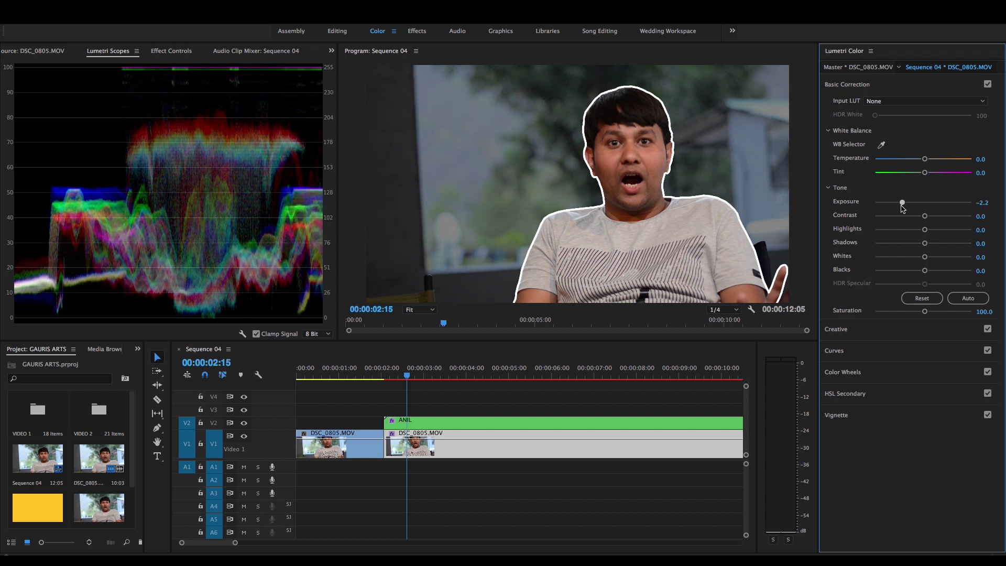
pyautogui.moveTo(925, 314); pyautogui.dragTo(913, 315)
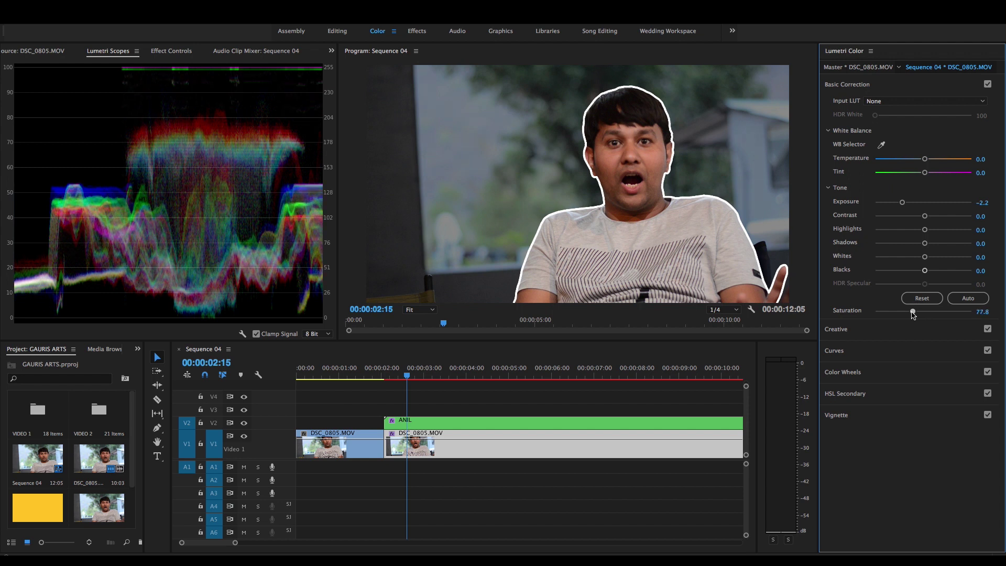
pyautogui.doubleClick(910, 313)
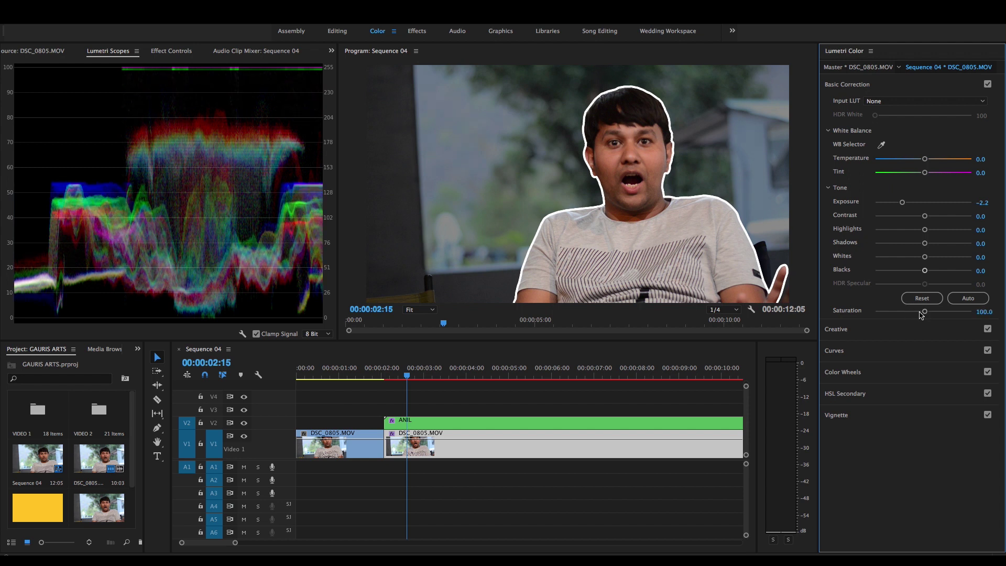
pyautogui.moveTo(926, 314); pyautogui.dragTo(910, 312)
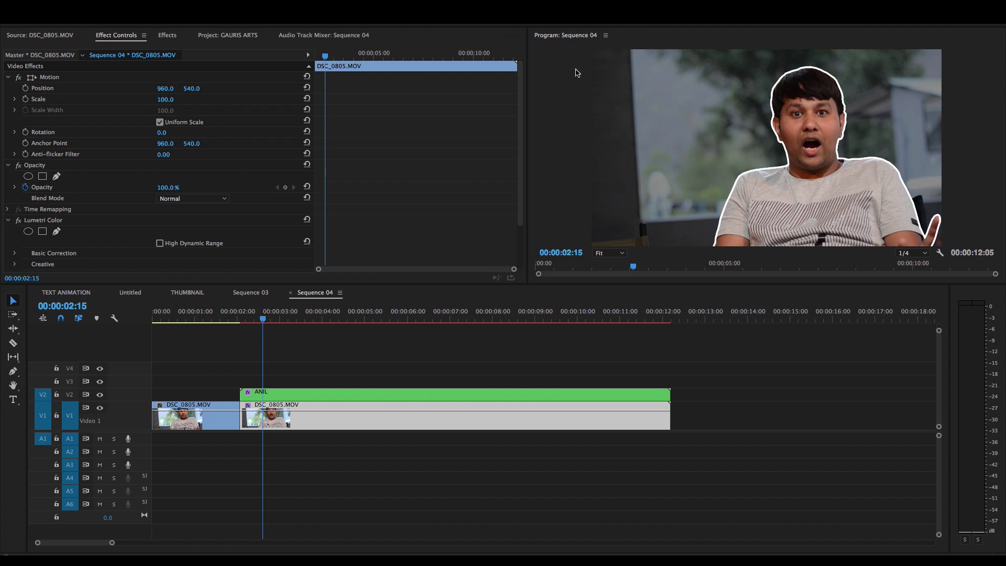
# - Replay the darkened intro from the start to 00:00:02:02, then select the ANIL clip and open File > New
pyautogui.click(343, 378)
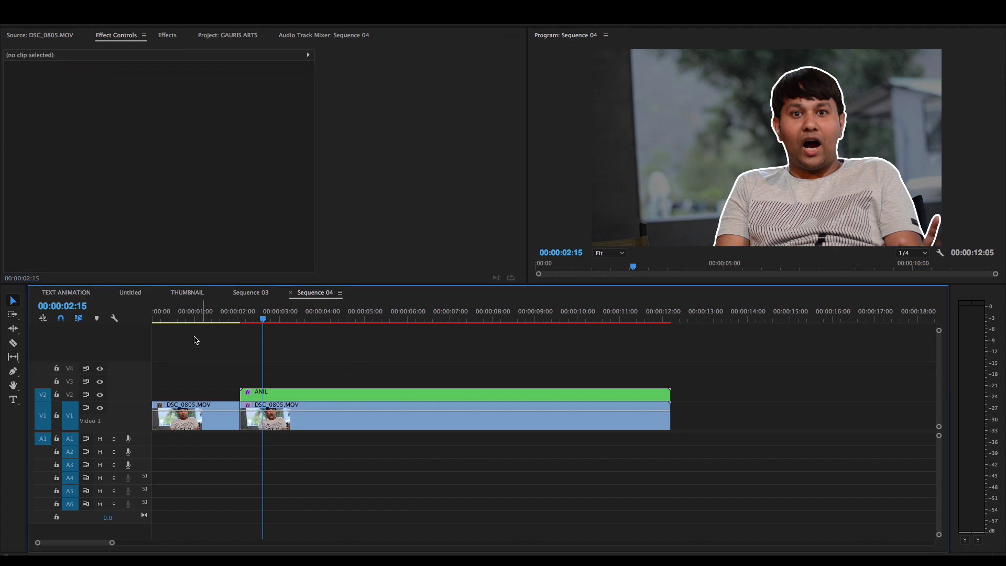
pyautogui.click(212, 320)
pyautogui.press('Home')
pyautogui.press('space')
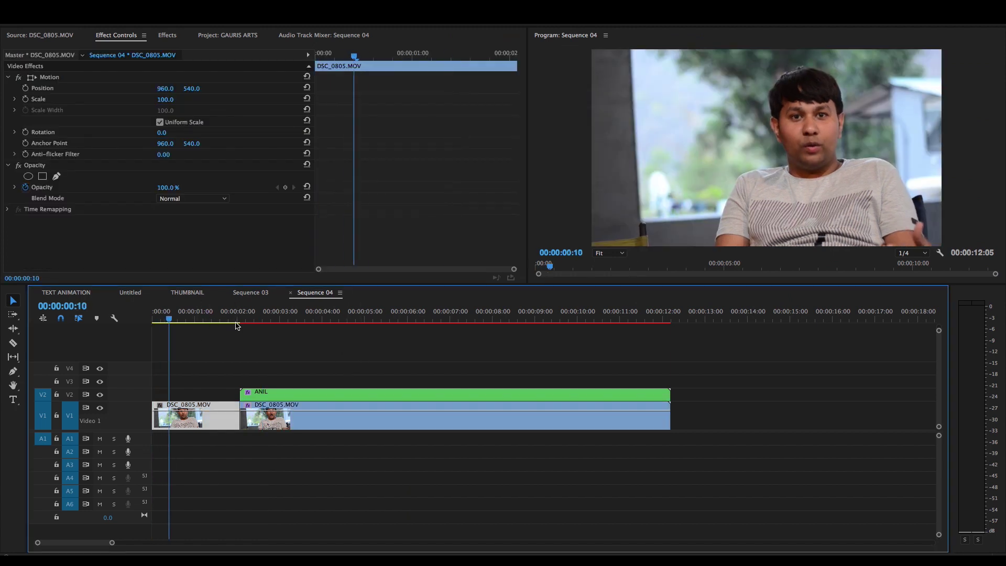
pyautogui.press('space')
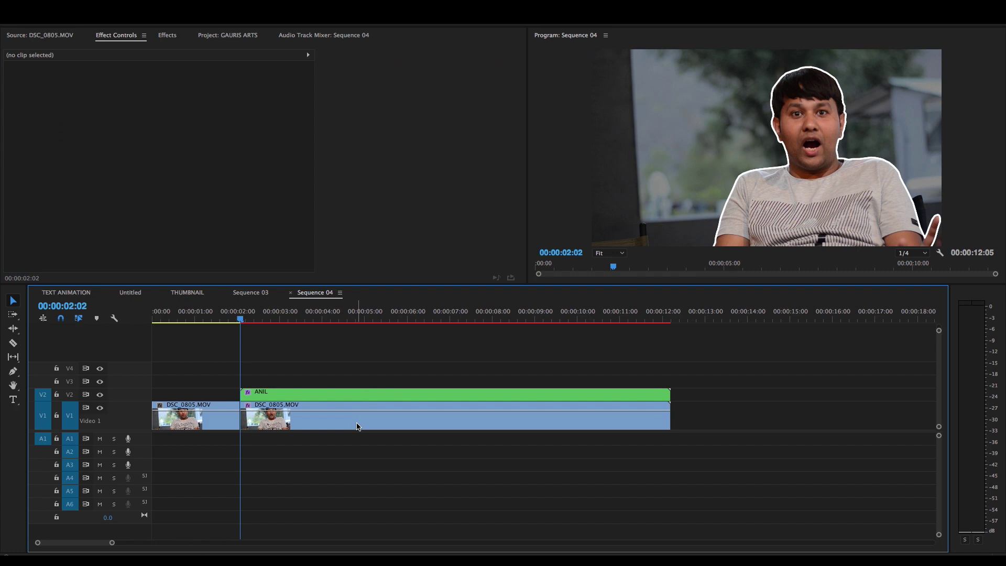
pyautogui.click(361, 399)
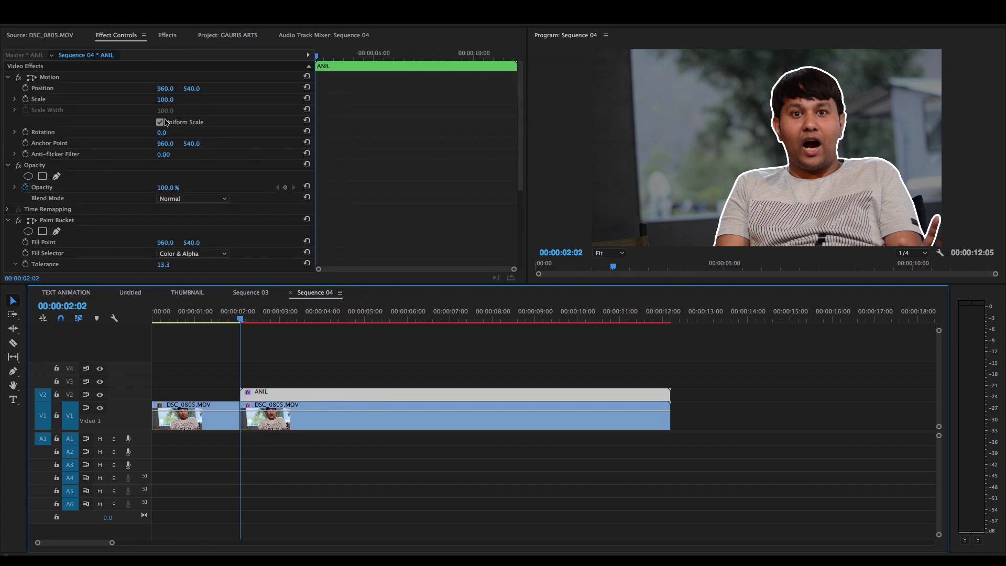
pyautogui.click(104, 13)
# - Create a new legacy title named ANIL
pyautogui.moveTo(209, 19)
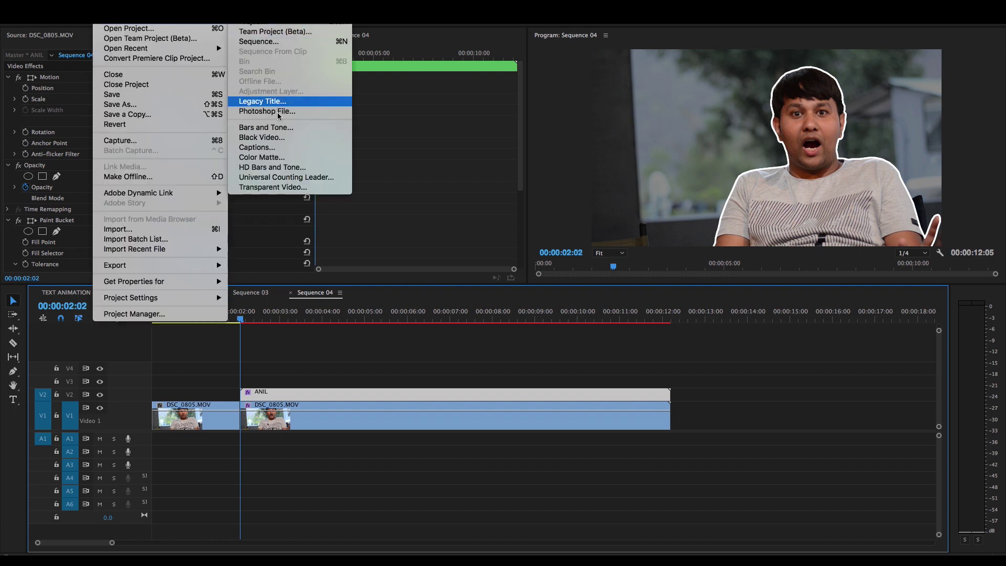
pyautogui.click(262, 101)
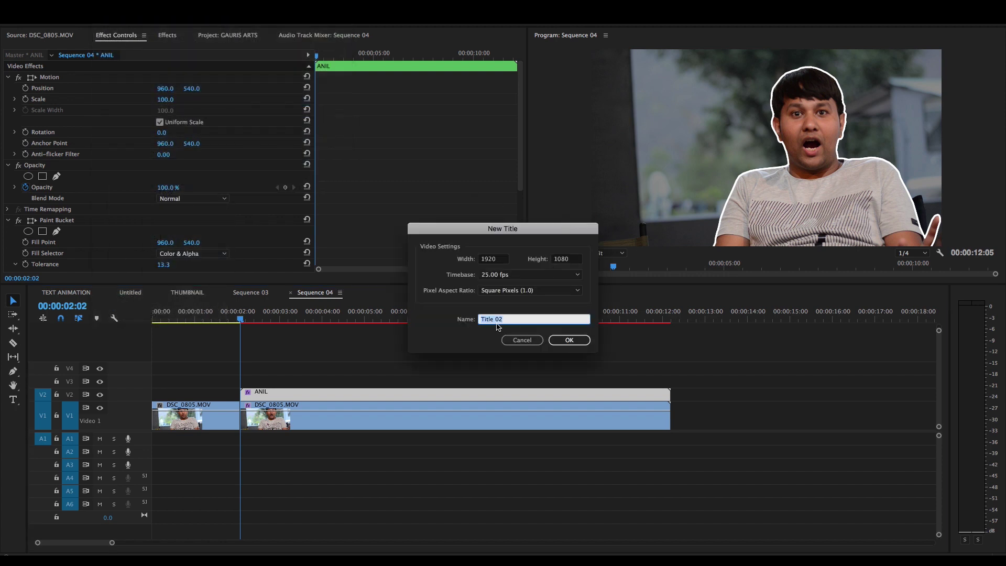
pyautogui.write('ANIL')
pyautogui.press('Tab')
pyautogui.click(559, 339)
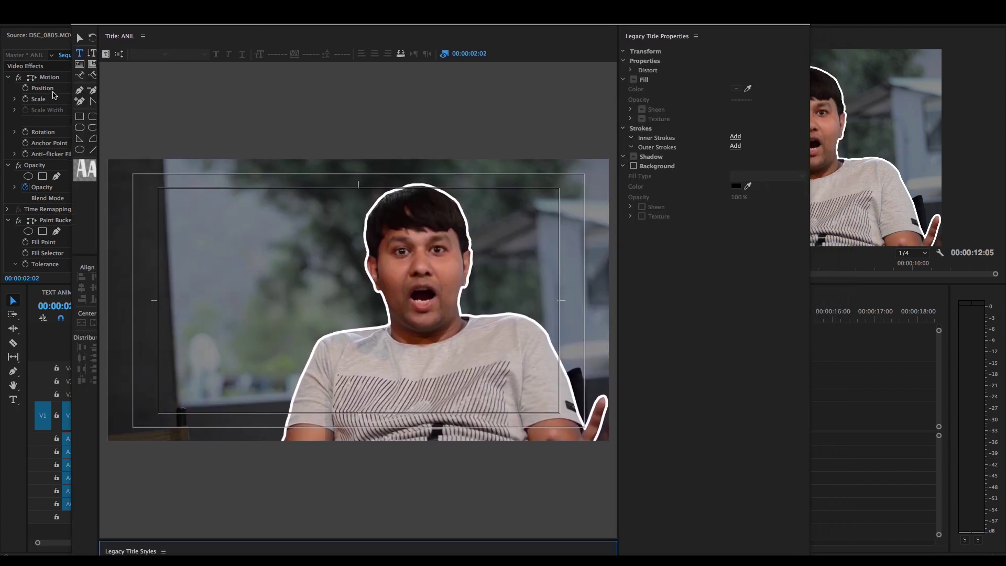
pyautogui.click(79, 53)
pyautogui.click(176, 285)
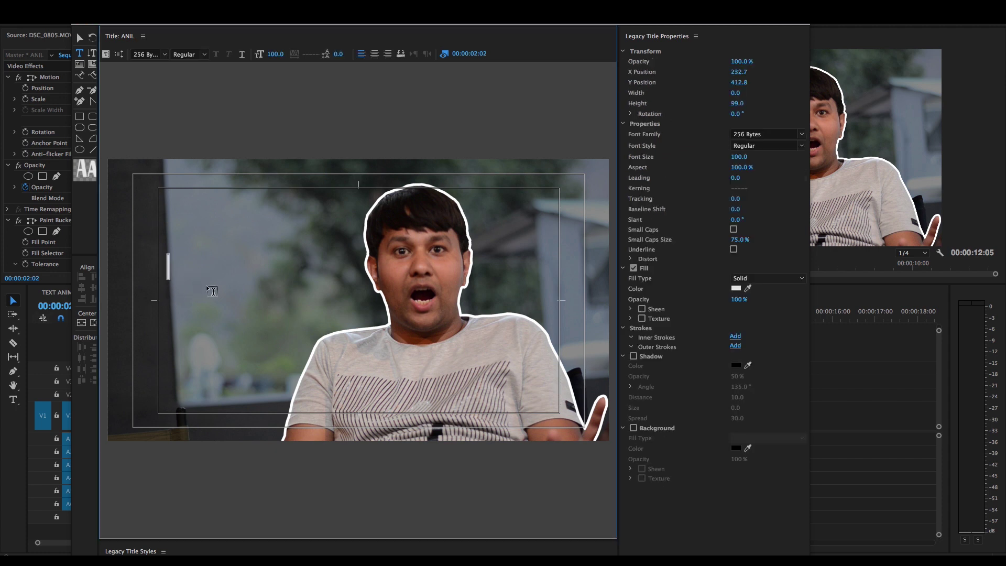
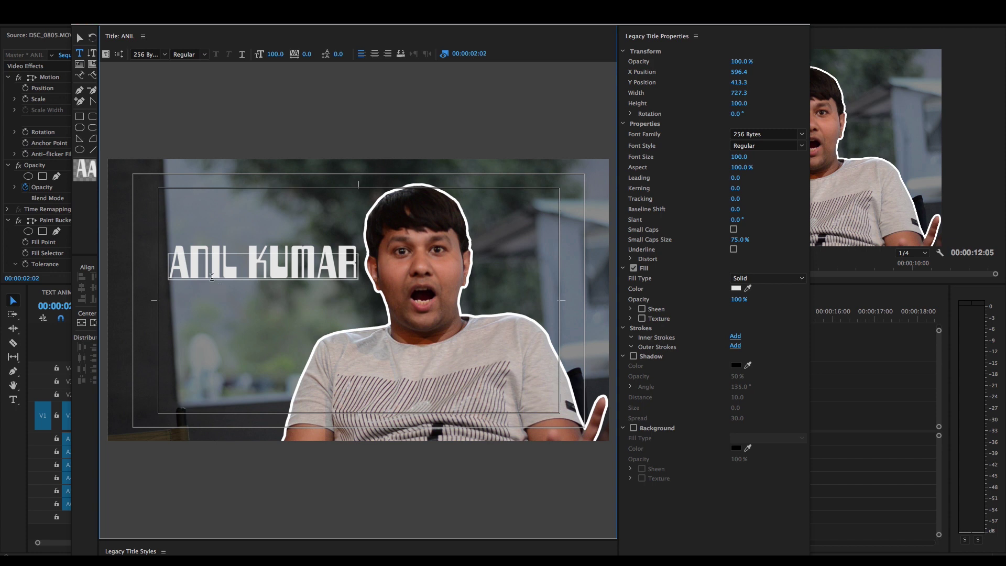
pyautogui.click(79, 38)
pyautogui.click(786, 133)
pyautogui.write('B')
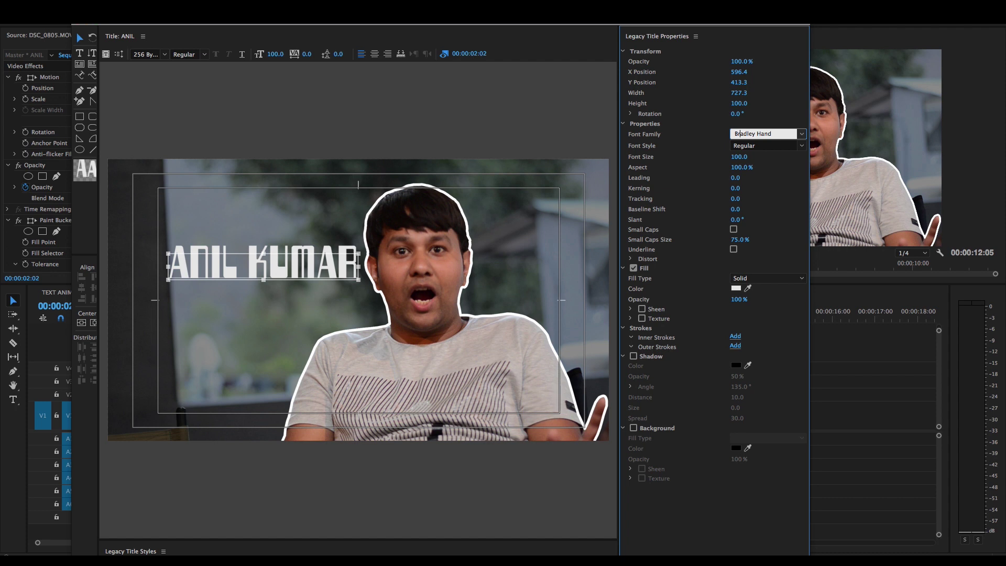
pyautogui.write('e')
pyautogui.press('Return')
pyautogui.moveTo(282, 267); pyautogui.dragTo(254, 294)
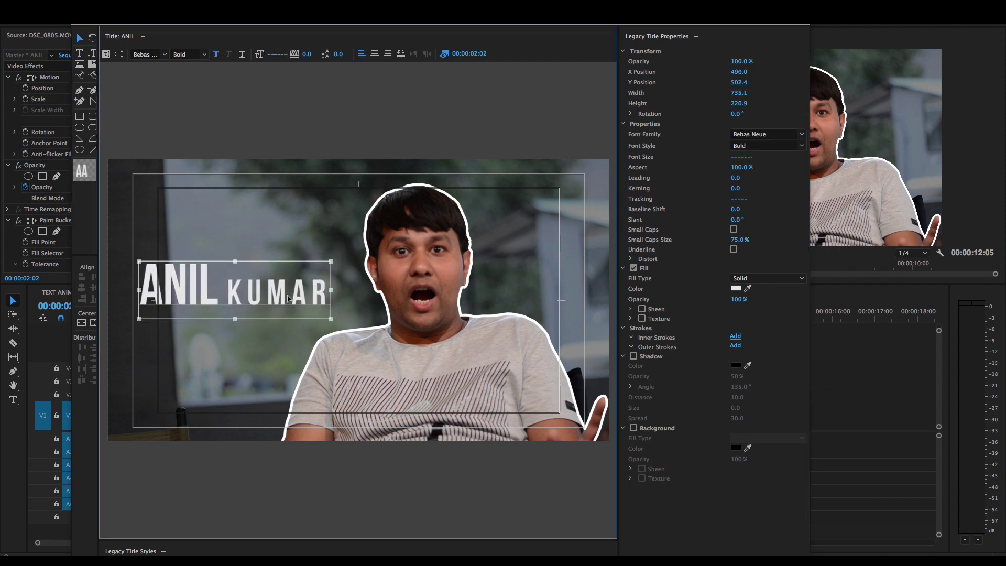
pyautogui.moveTo(220, 301); pyautogui.dragTo(233, 300)
# - Close the title editor and return to the project bin and timeline
pyautogui.click(87, 30)
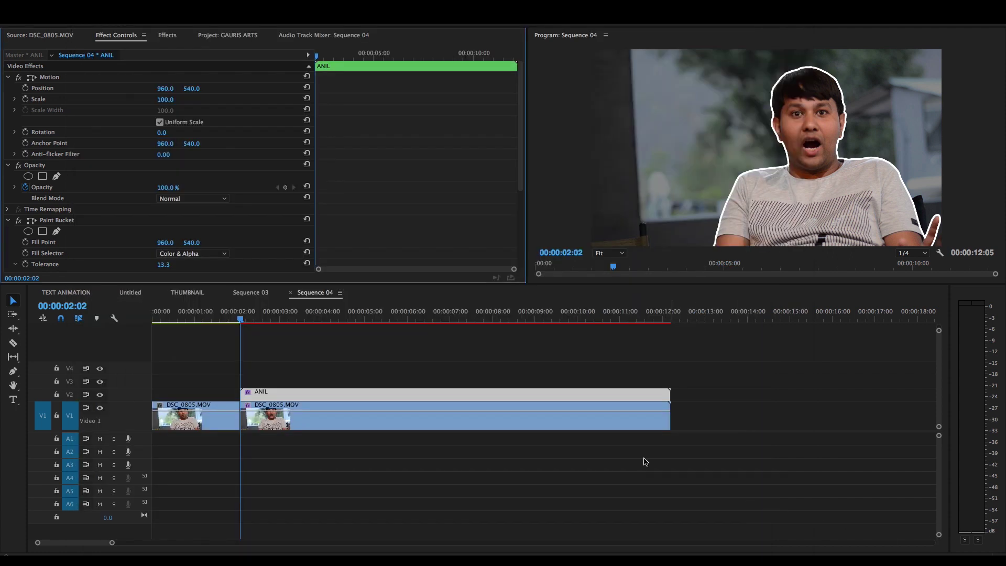
pyautogui.click(426, 371)
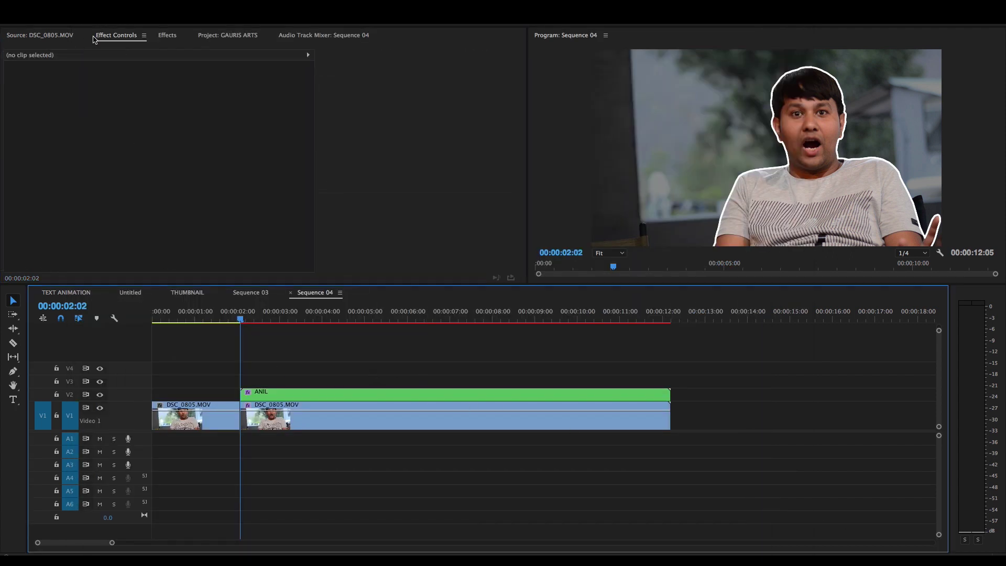
pyautogui.click(231, 35)
pyautogui.click(325, 402)
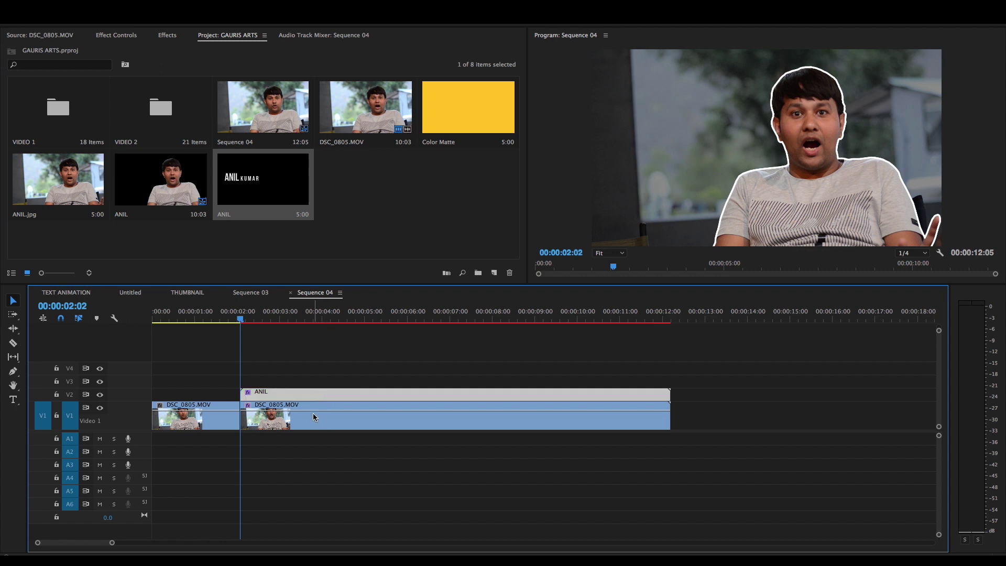
pyautogui.click(313, 413)
pyautogui.moveTo(299, 391); pyautogui.dragTo(301, 387)
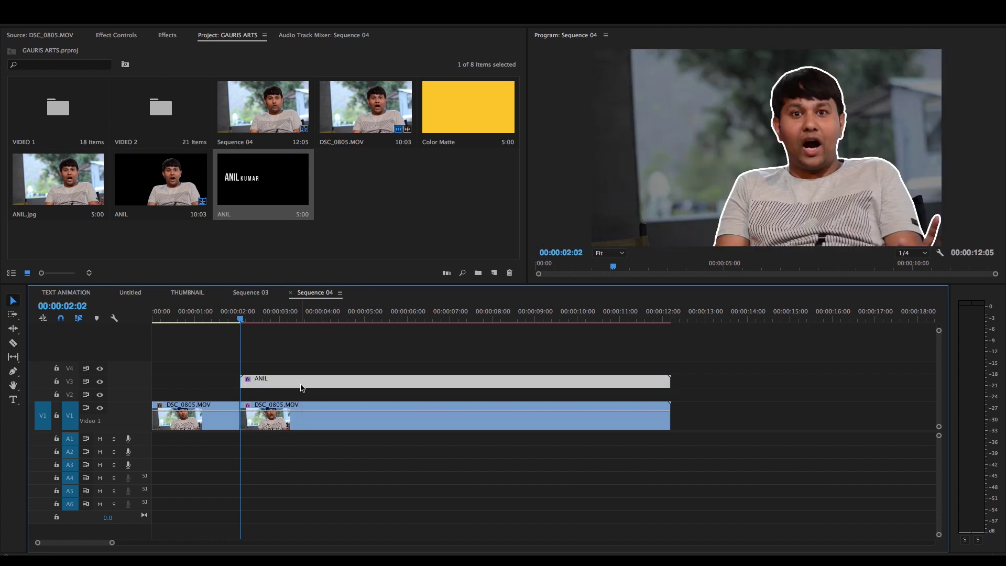
pyautogui.moveTo(272, 179); pyautogui.dragTo(240, 394)
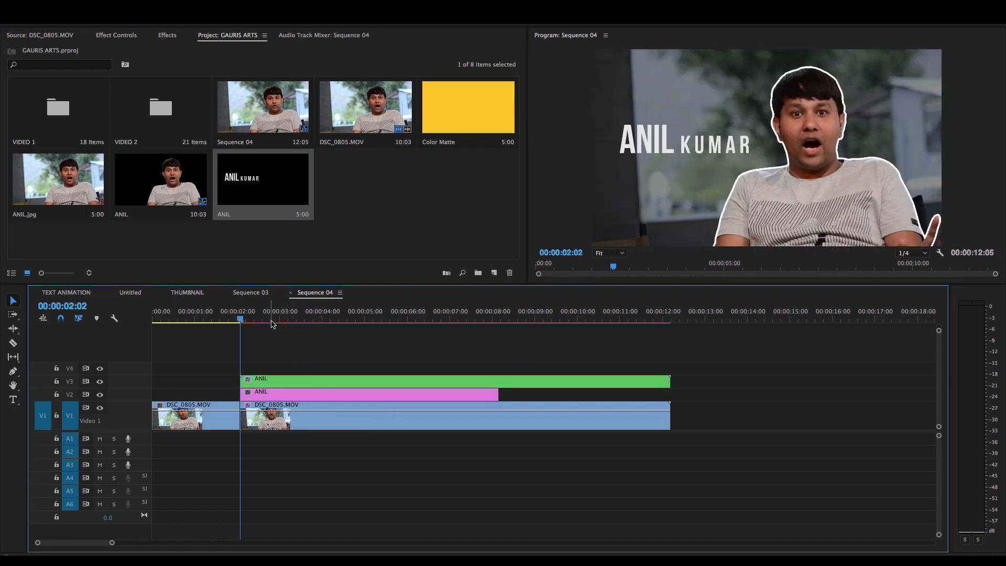
pyautogui.moveTo(265, 320); pyautogui.dragTo(335, 319)
pyautogui.moveTo(497, 396); pyautogui.dragTo(670, 396)
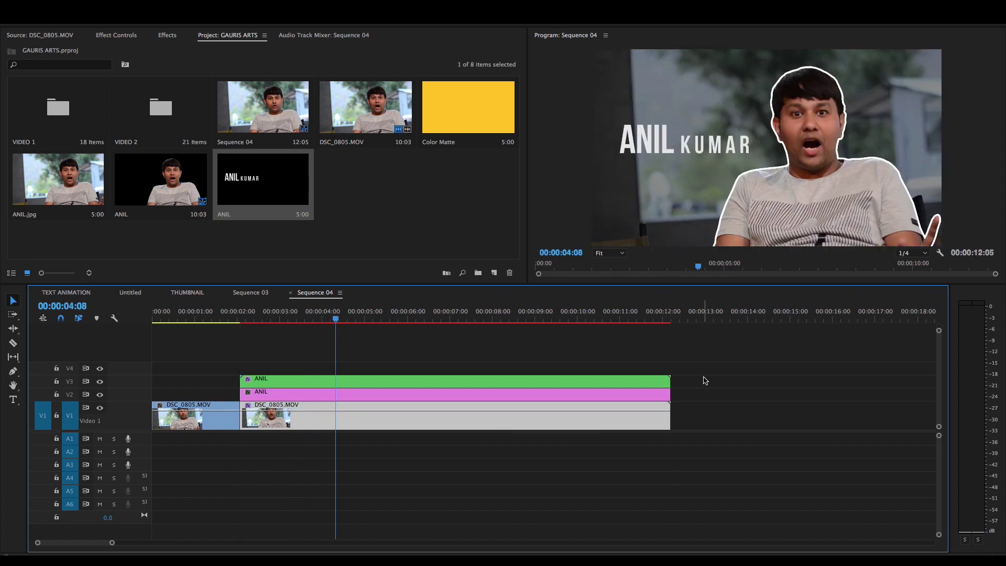
pyautogui.moveTo(311, 318); pyautogui.dragTo(222, 317)
pyautogui.press('Home')
pyautogui.press('space')
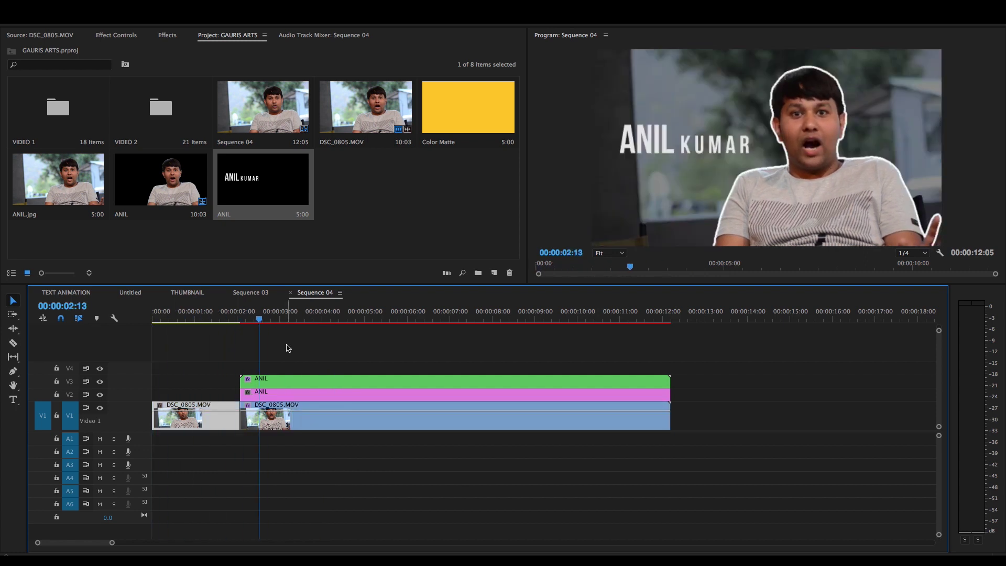
pyautogui.press('Up')
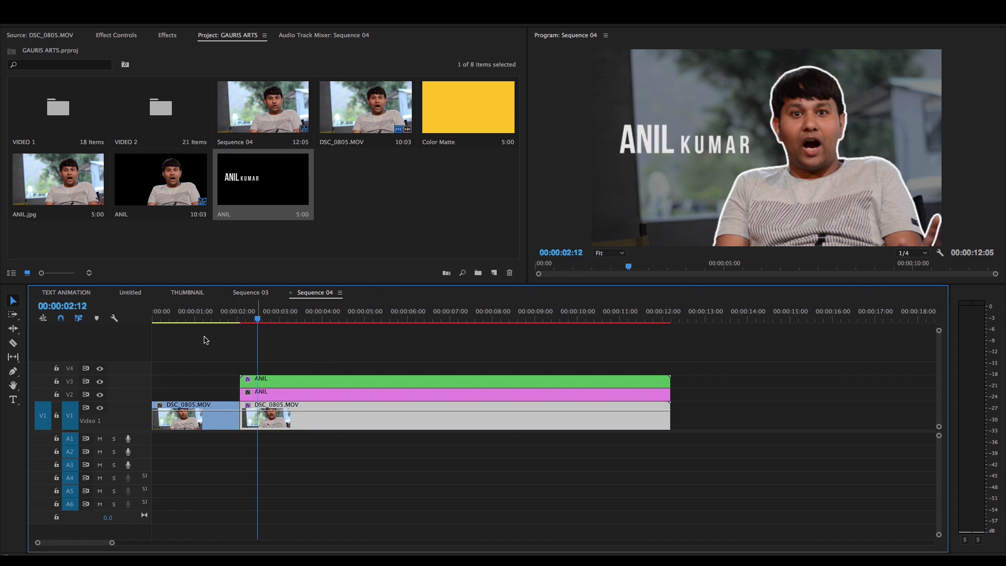
pyautogui.press('space')
pyautogui.press('Home')
pyautogui.press('space')
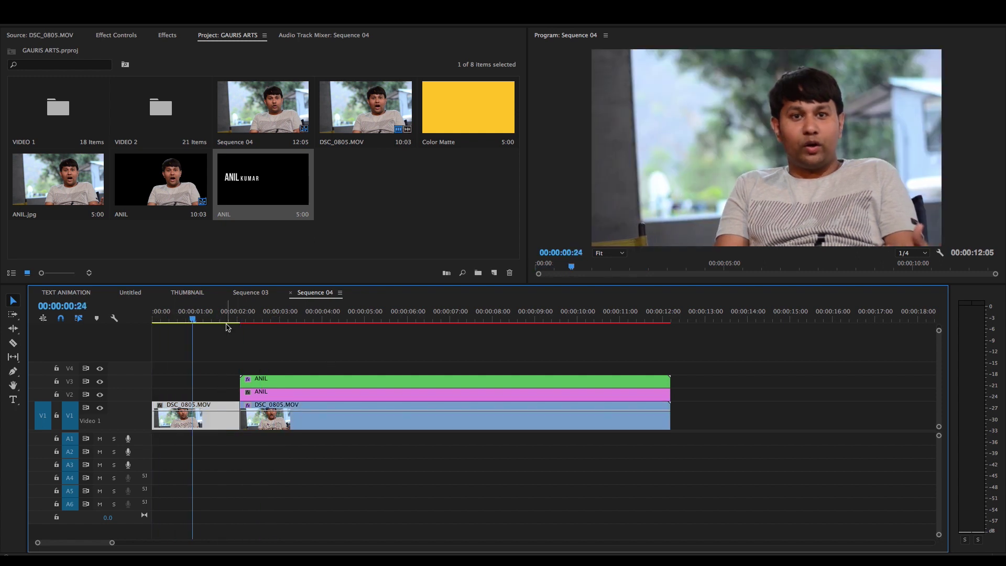
pyautogui.press('Up')
pyautogui.press('-')
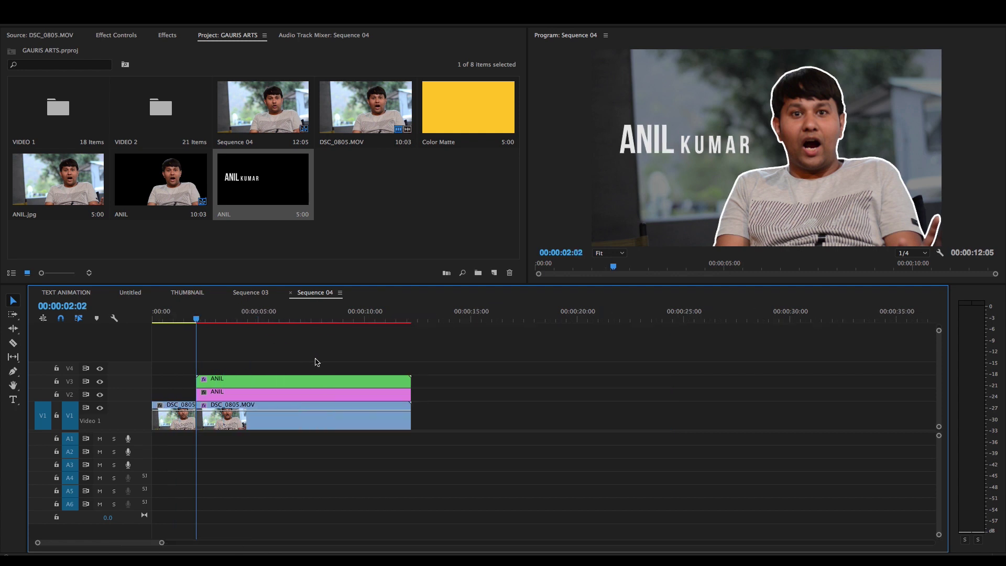
pyautogui.press('=')
pyautogui.press('=')
pyautogui.click(289, 319)
pyautogui.moveTo(290, 319)
pyautogui.mouseDown()
pyautogui.moveTo(336, 319)
pyautogui.moveTo(268, 319)
pyautogui.moveTo(305, 319)
pyautogui.mouseUp()
pyautogui.click(265, 318)
pyautogui.press('space')
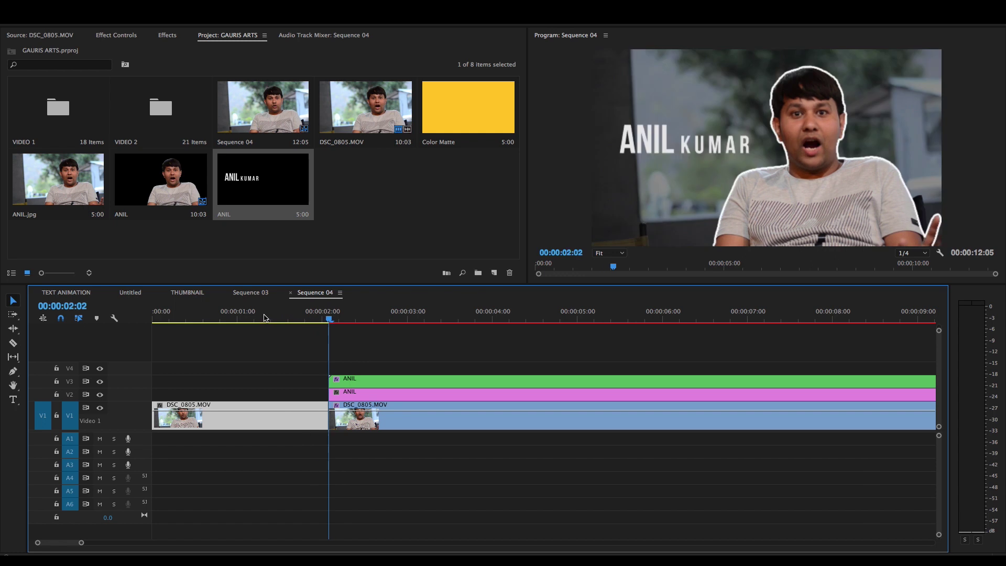
pyautogui.press('space')
pyautogui.click(401, 383)
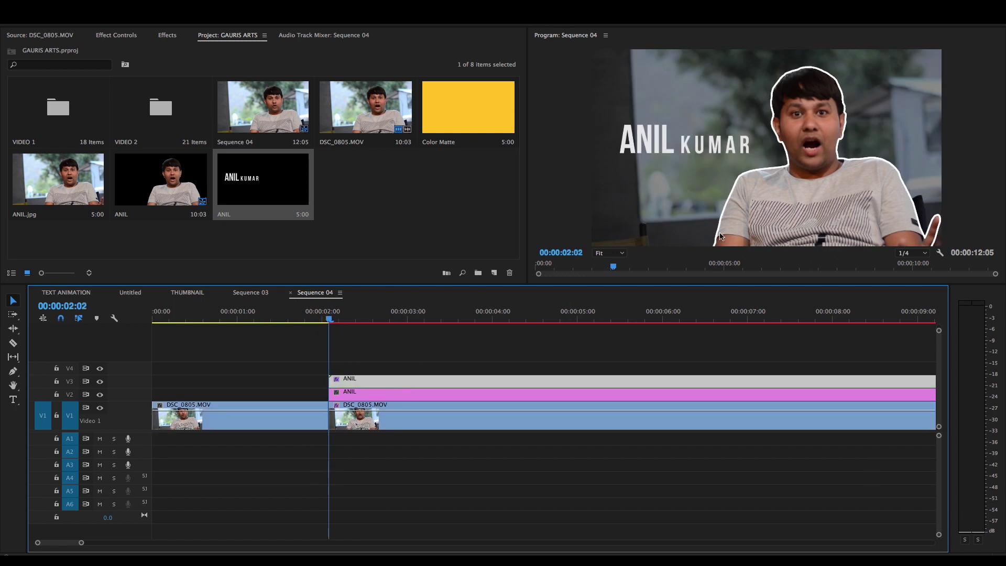
# - Select the V3 cutout clip and set a Scale keyframe of 100 at 00:00:02:02
pyautogui.click(372, 397)
pyautogui.click(376, 420)
pyautogui.click(378, 378)
pyautogui.click(109, 36)
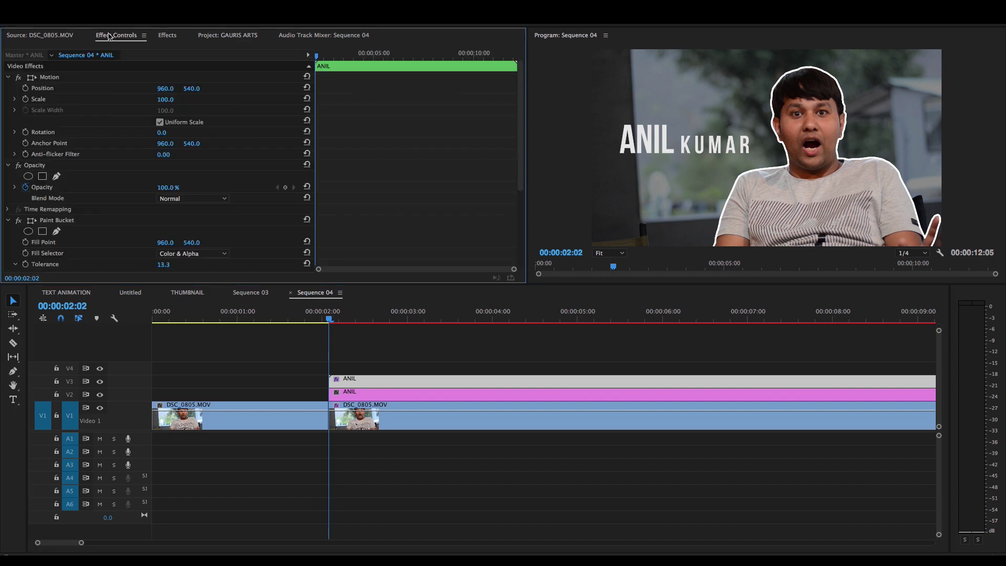
pyautogui.click(15, 99)
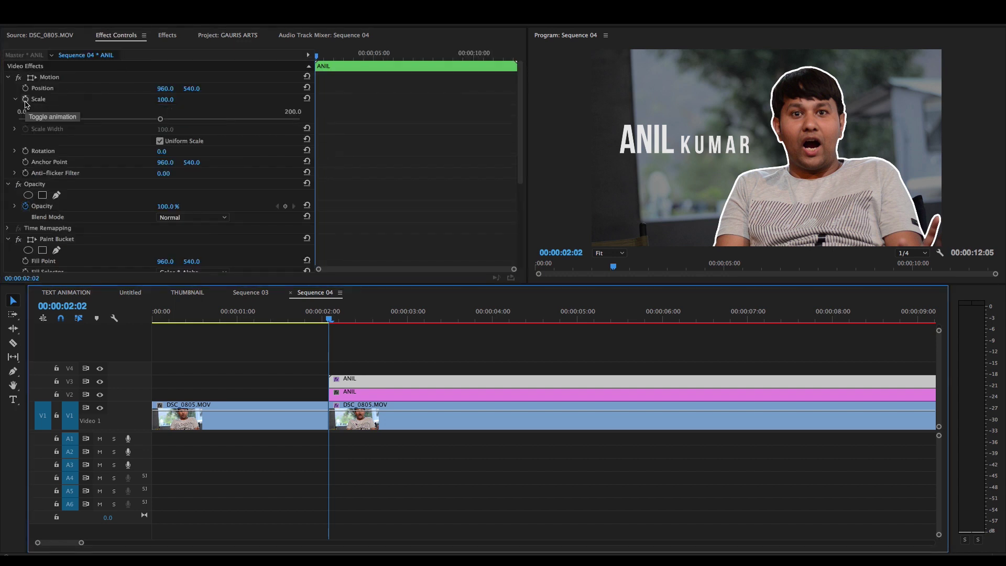
pyautogui.click(25, 100)
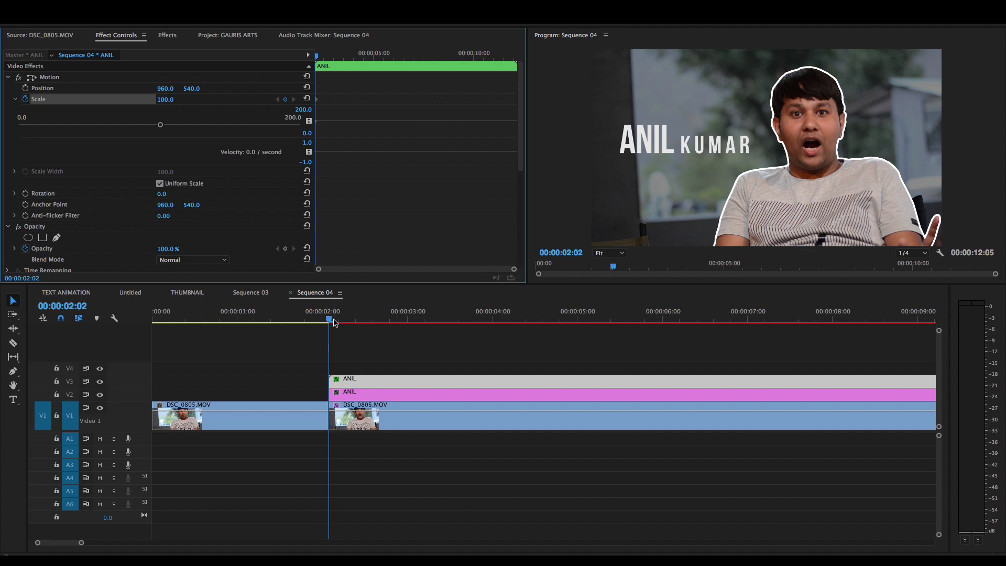
# - Add a Scale keyframe of about 109.7 at 00:00:09:00 and preview the growth
pyautogui.press('space')
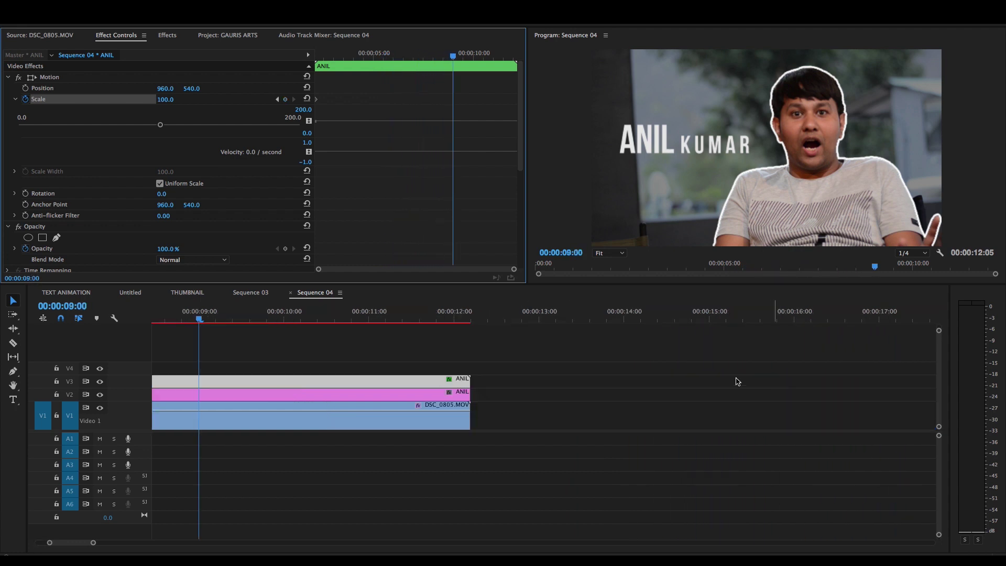
pyautogui.click(247, 376)
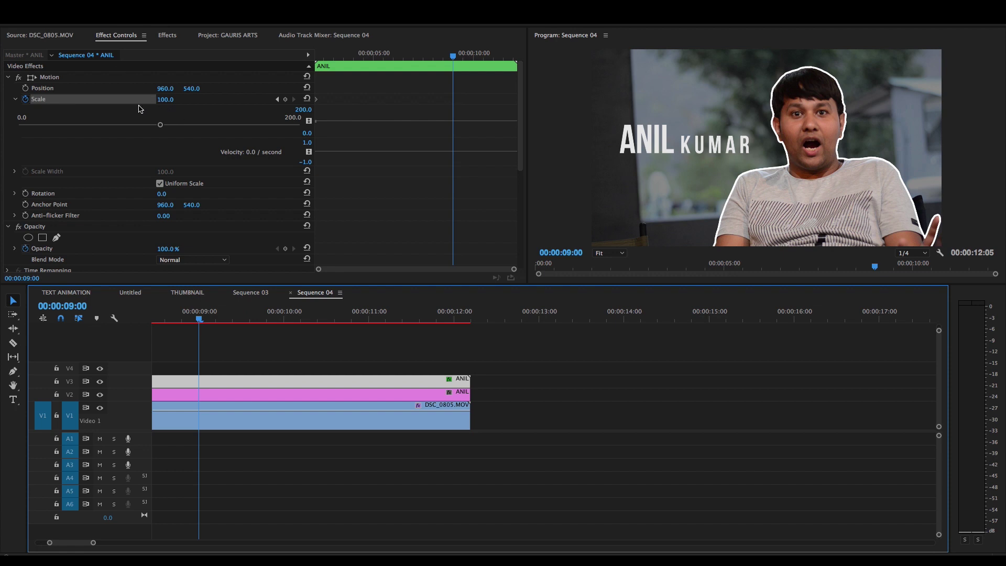
pyautogui.moveTo(160, 126); pyautogui.dragTo(172, 127)
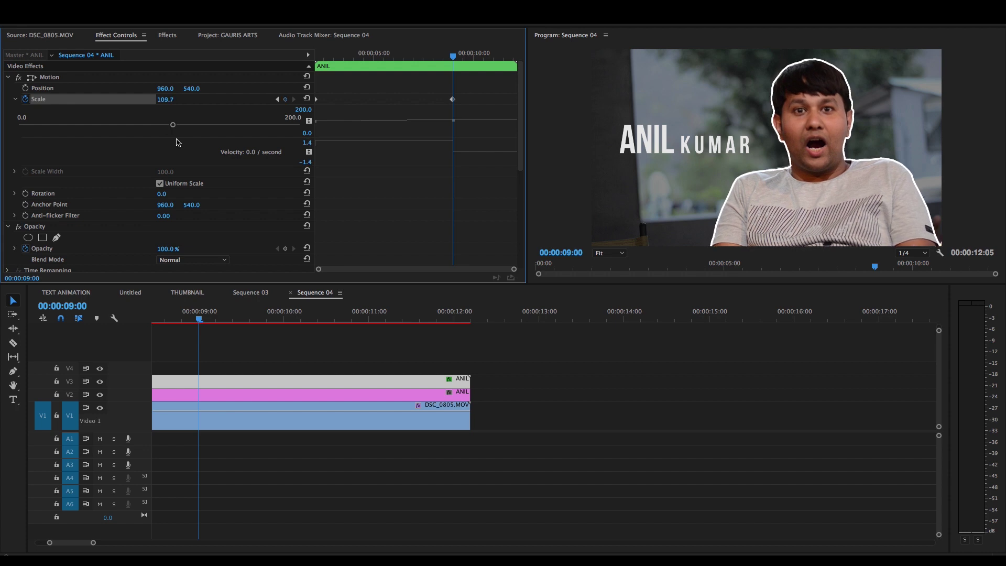
pyautogui.click(375, 363)
pyautogui.click(359, 377)
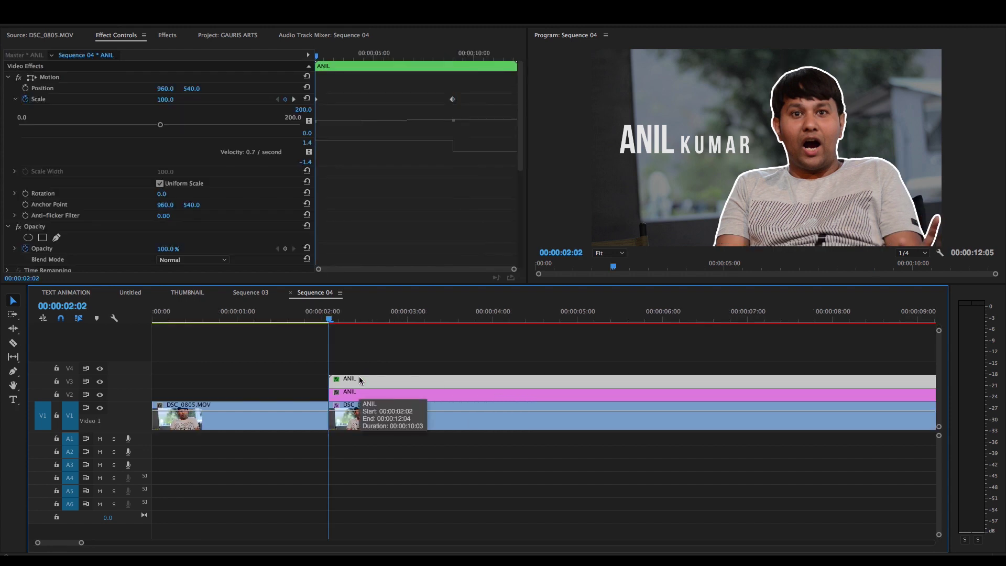
pyautogui.press('space')
pyautogui.press('space')
pyautogui.click(520, 362)
pyautogui.press('Up')
pyautogui.click(405, 394)
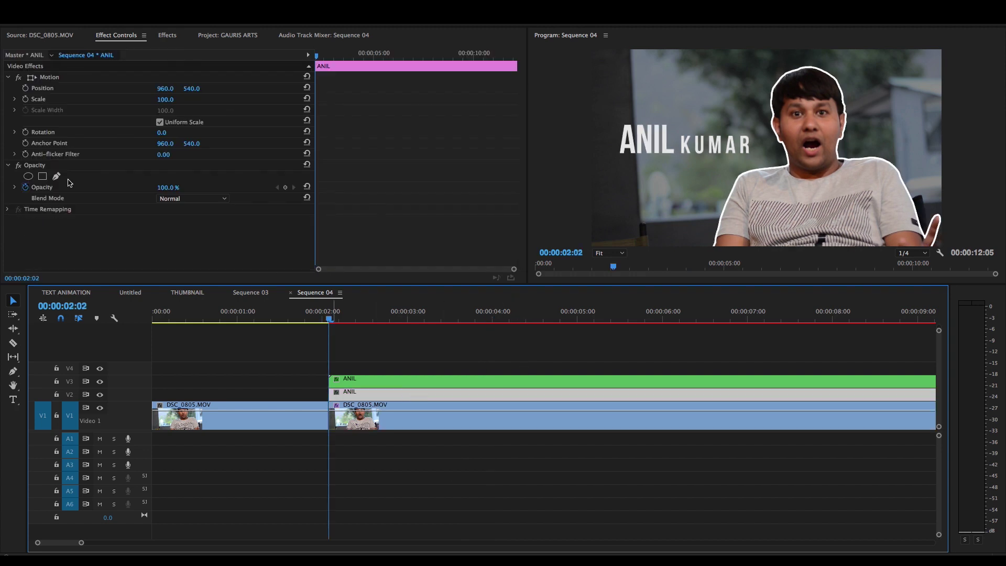
pyautogui.doubleClick(368, 391)
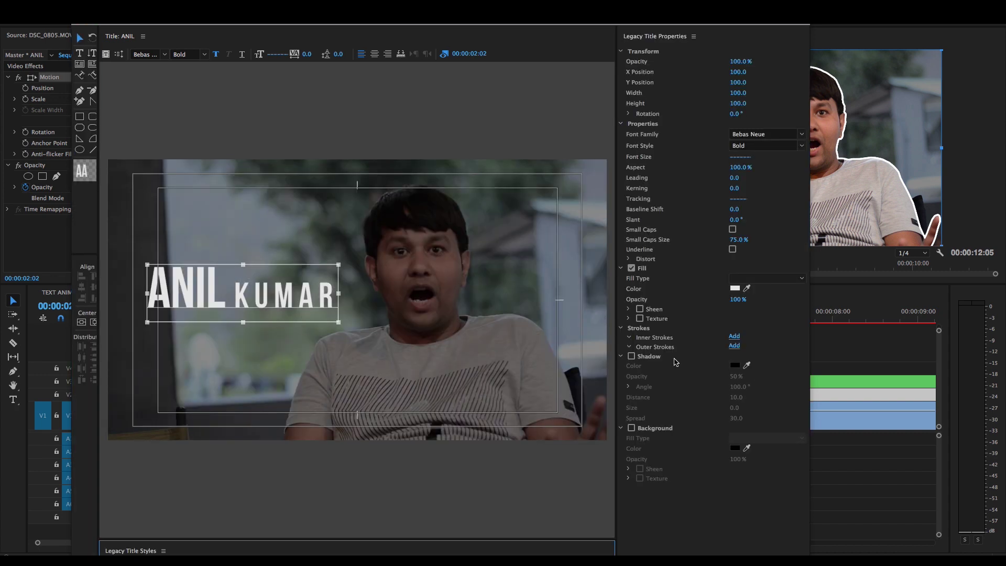
# - Enable a black drop shadow with distance 5, opacity 100%, size 4 and spread 82
pyautogui.click(630, 357)
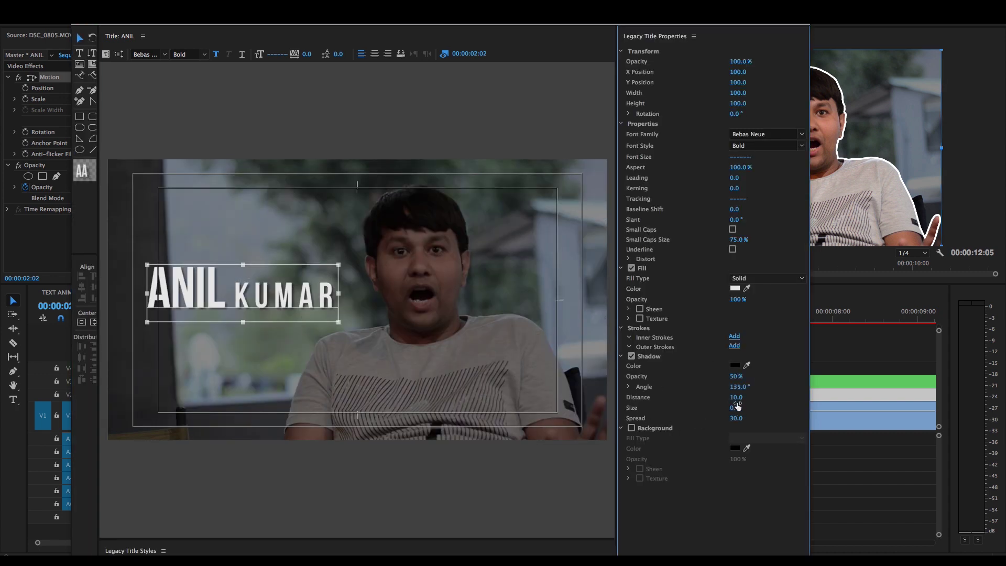
pyautogui.press('Tab')
pyautogui.write('5')
pyautogui.press('Return')
pyautogui.click(736, 376)
pyautogui.write('100')
pyautogui.press('Return')
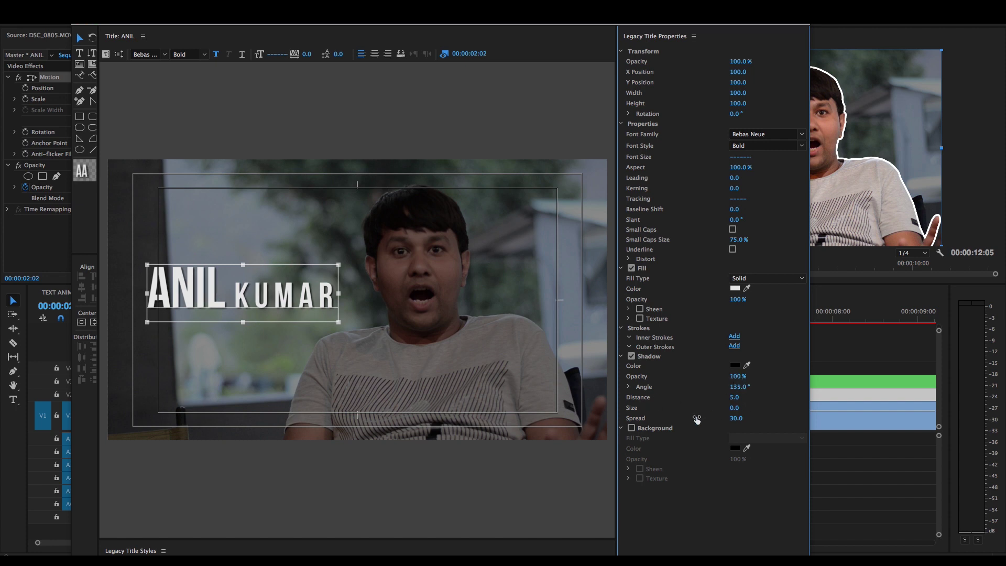
pyautogui.click(745, 403)
pyautogui.click(755, 423)
pyautogui.moveTo(736, 407); pyautogui.dragTo(780, 418)
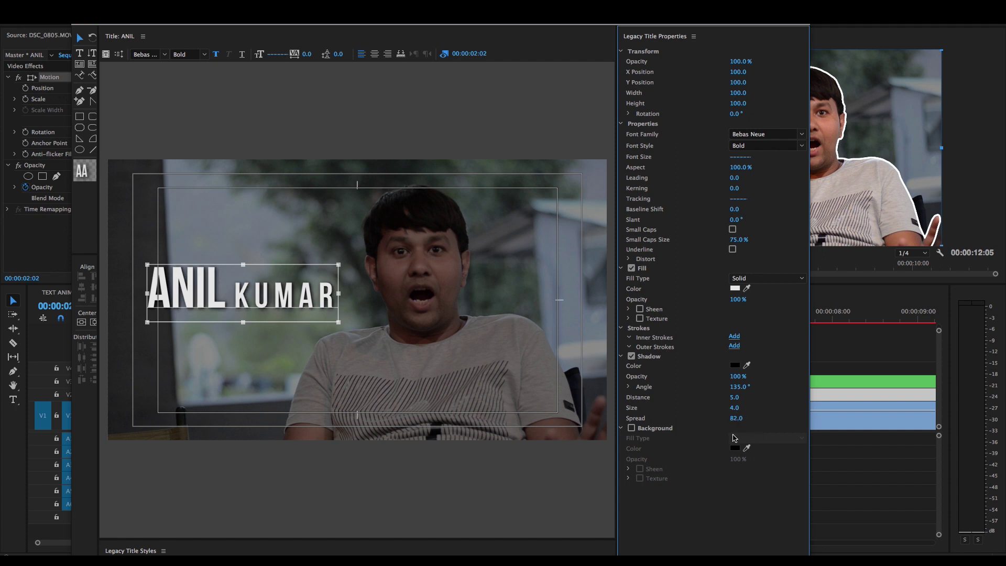
pyautogui.hotkey('ctrl', 'w')
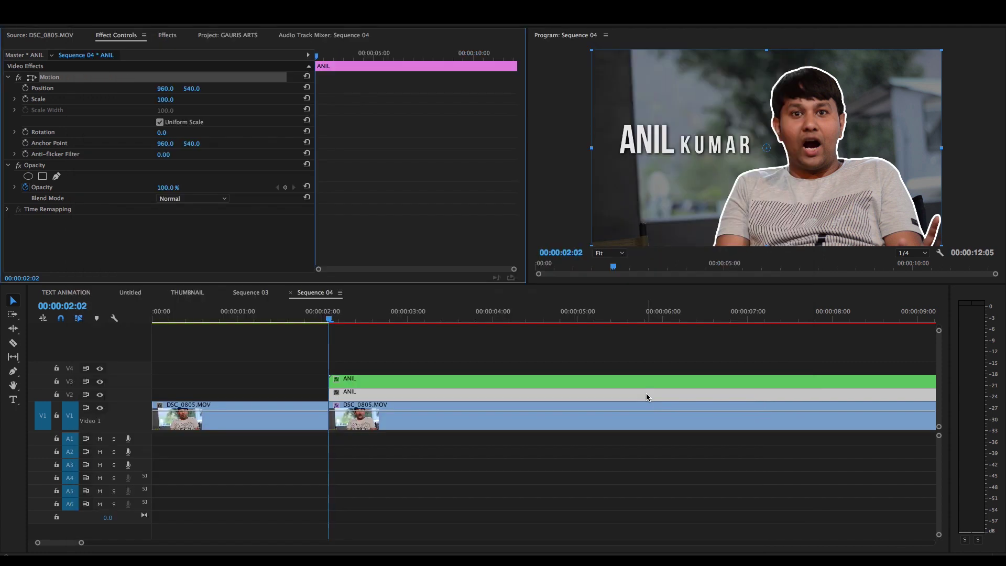
pyautogui.click(460, 370)
pyautogui.click(427, 394)
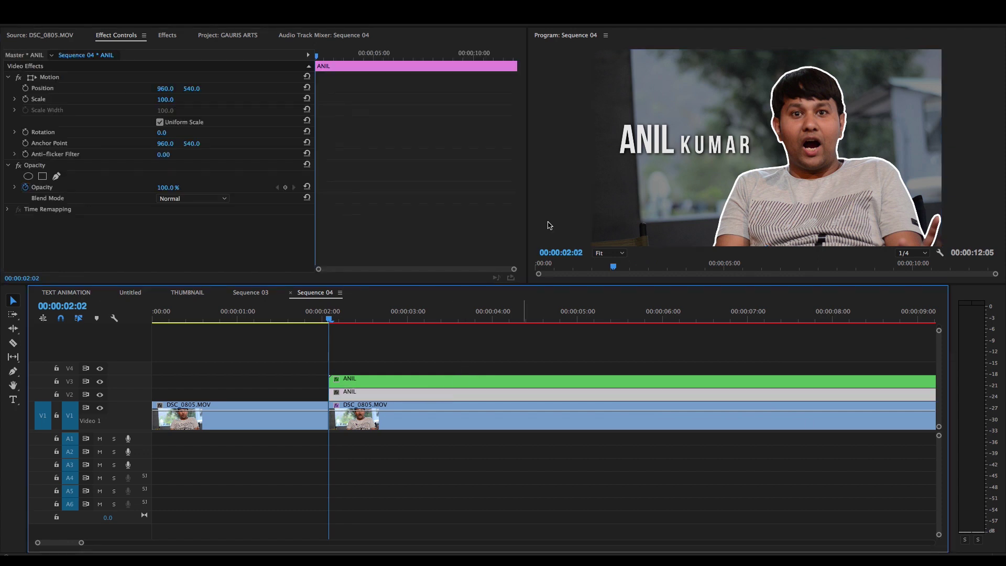
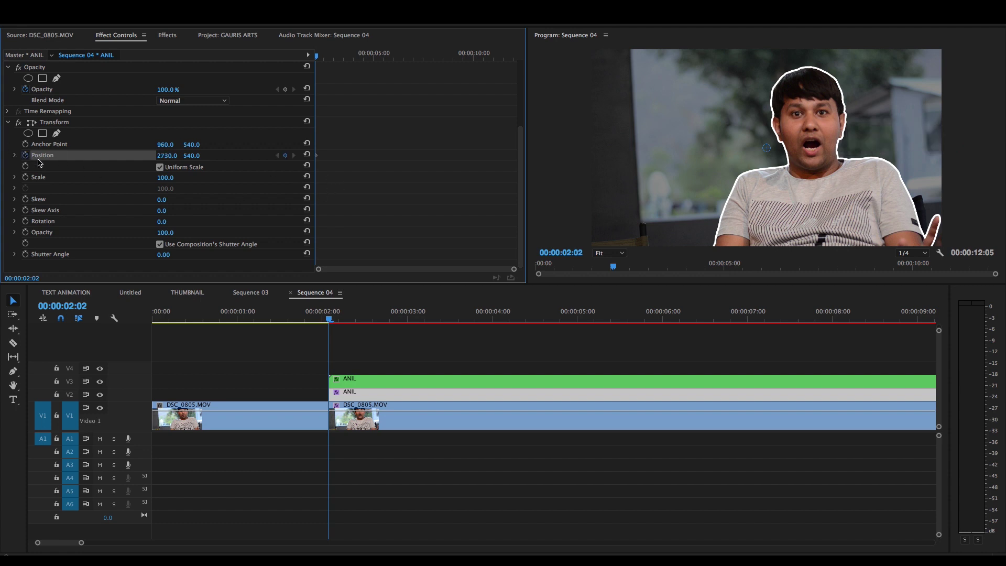
# - Reset the title's Position to centre (960,540) at 00:00:03:02 and preview the slide-in
pyautogui.press('space')
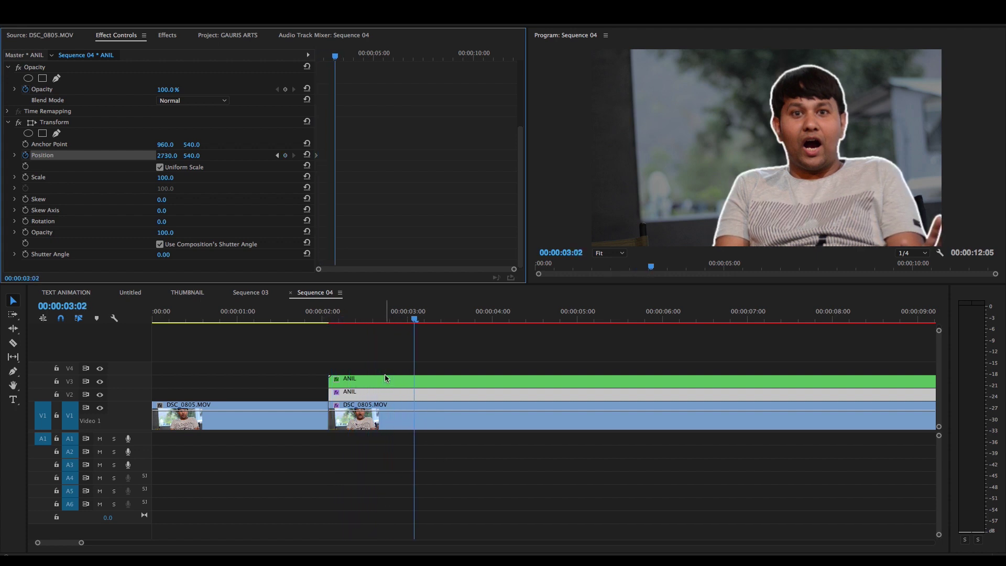
pyautogui.click(307, 155)
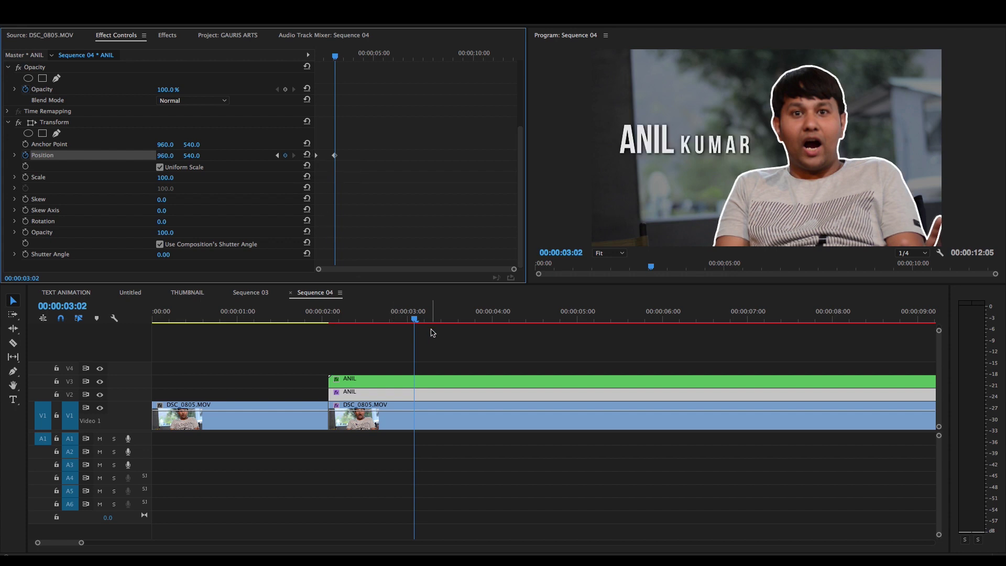
pyautogui.click(436, 393)
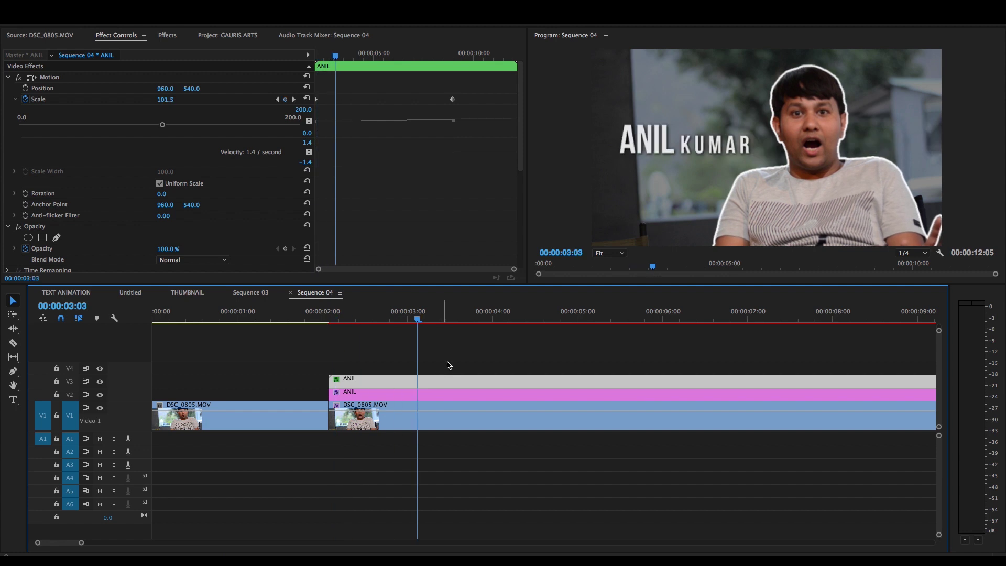
pyautogui.click(448, 379)
pyautogui.press('Up')
pyautogui.press('space')
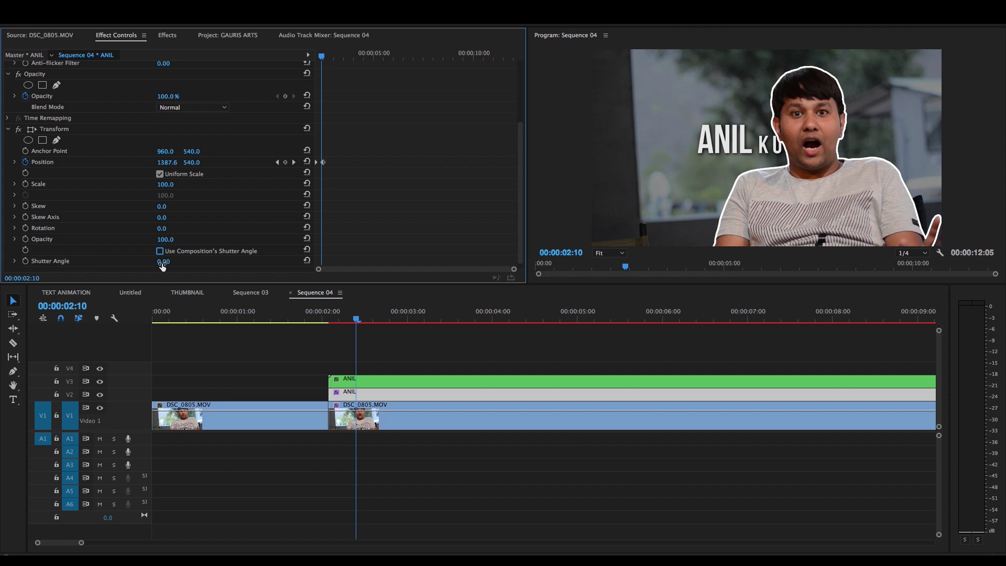
# - Give the title Transform its own Shutter Angle of 180 for motion blur
pyautogui.click(162, 262)
pyautogui.write('180')
pyautogui.press('Return')
# - Apply Temporal Interpolation Ease Out to the title's first Position keyframe
pyautogui.moveTo(355, 323)
pyautogui.mouseDown()
pyautogui.moveTo(339, 323)
pyautogui.moveTo(359, 324)
pyautogui.mouseUp()
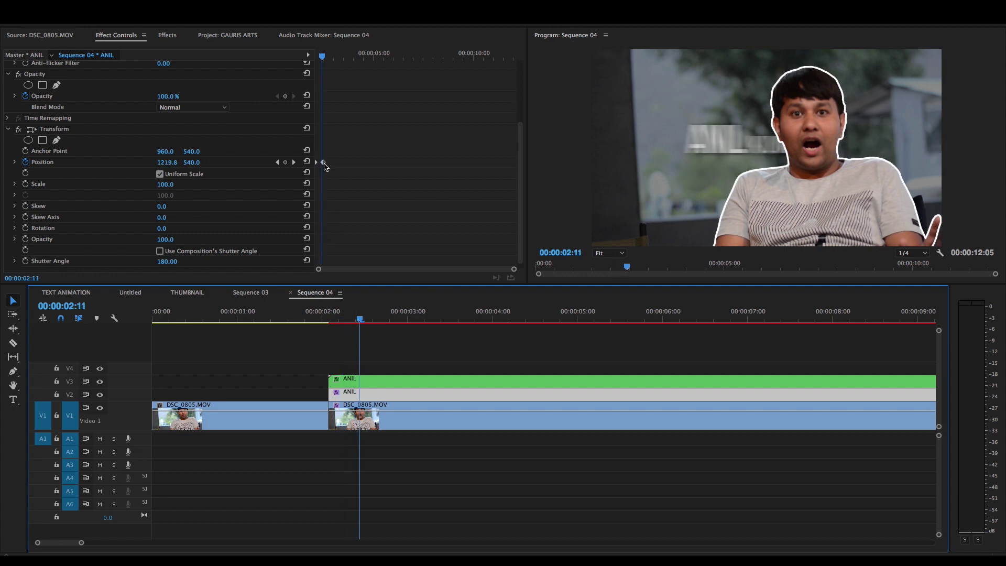
pyautogui.click(324, 163)
pyautogui.rightClick(324, 165)
pyautogui.moveTo(354, 255)
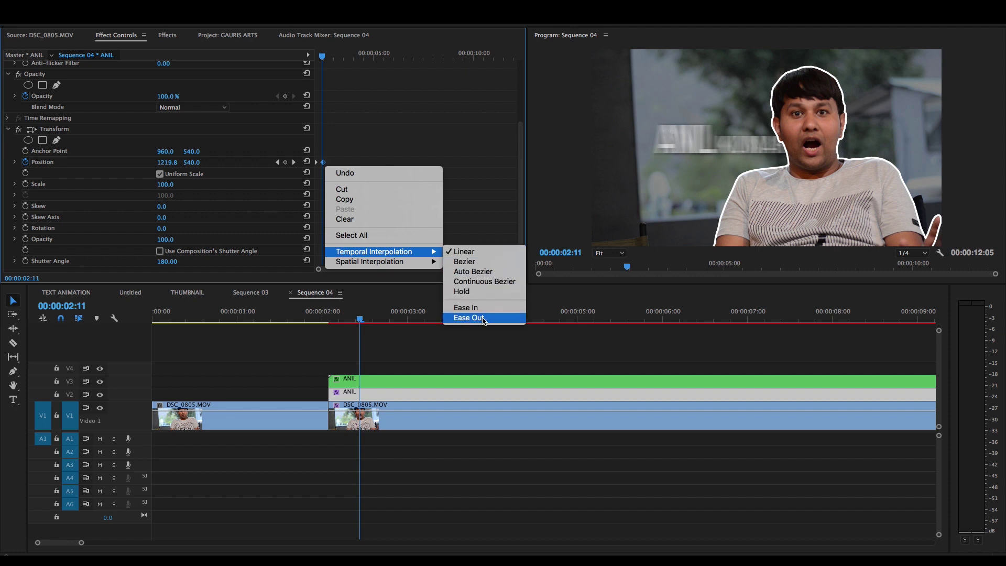
pyautogui.click(476, 377)
pyautogui.click(476, 377)
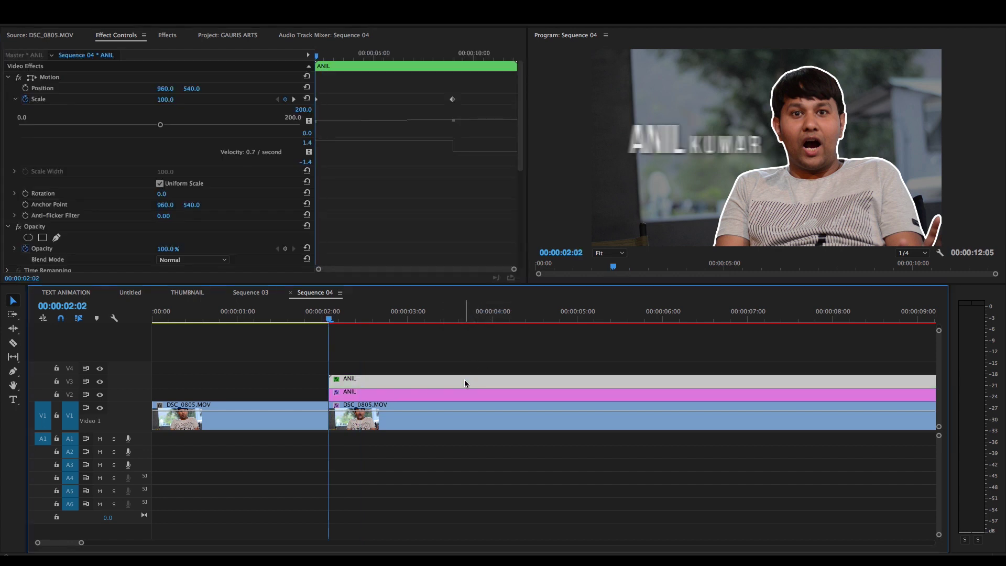
pyautogui.press('space')
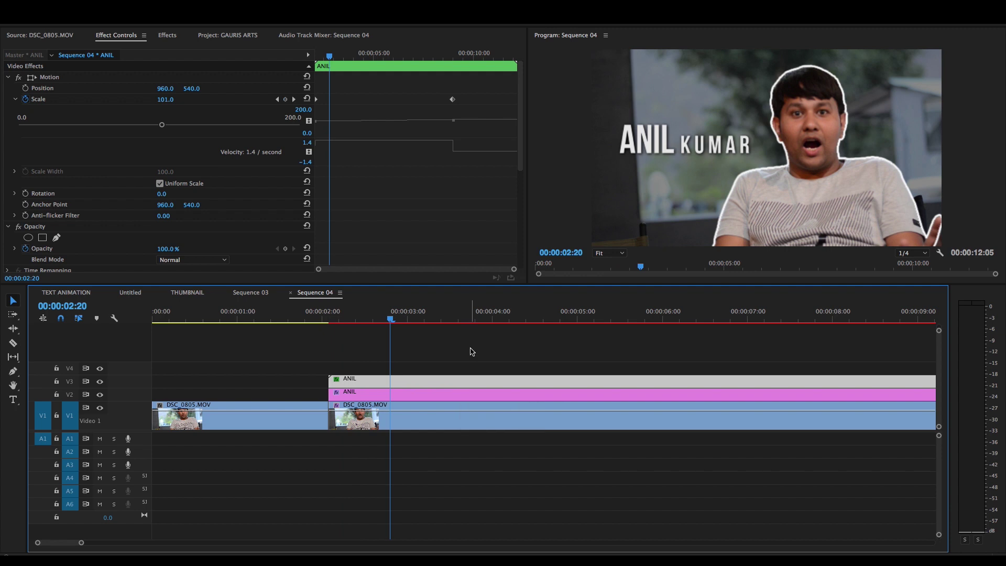
pyautogui.press('Up')
pyautogui.press('space')
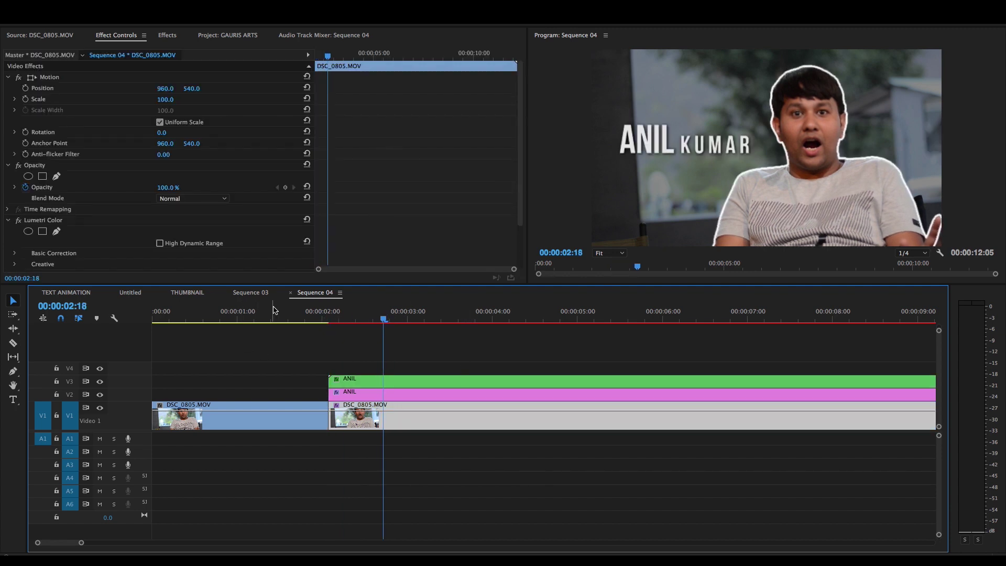
pyautogui.press('Up')
pyautogui.press('Up')
pyautogui.press('space')
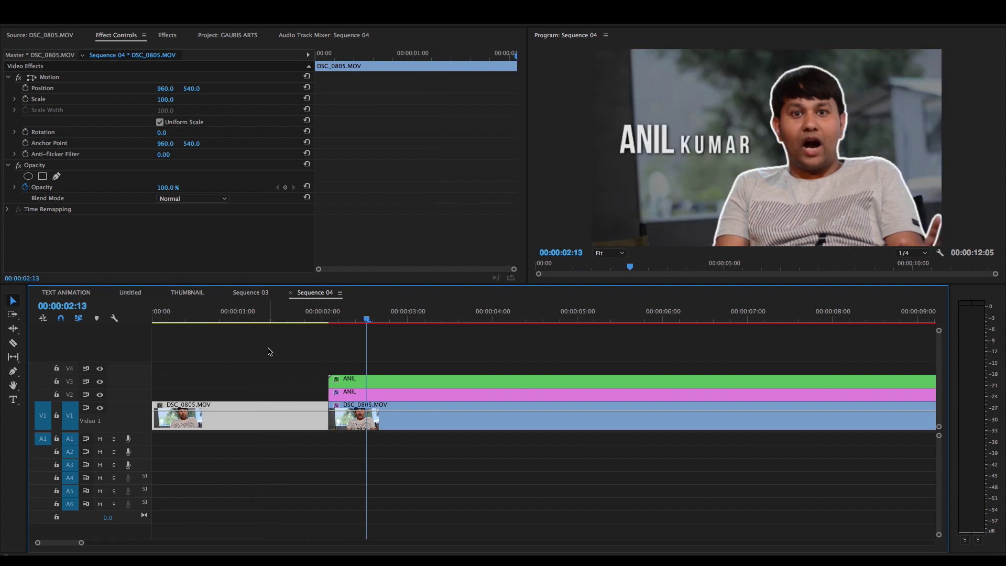
pyautogui.press('Down')
pyautogui.press('Up')
pyautogui.click(490, 409)
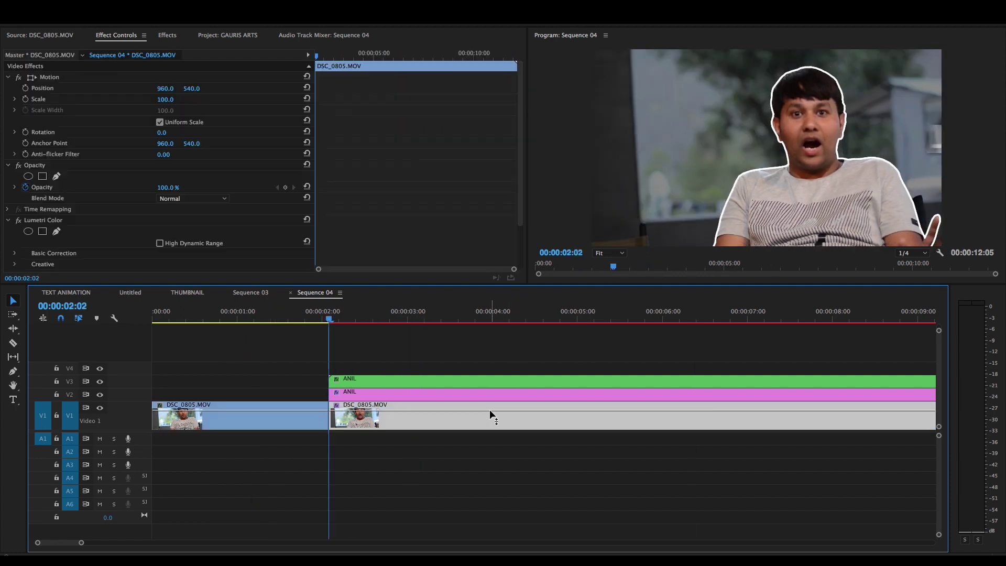
pyautogui.moveTo(328, 322)
pyautogui.mouseDown()
pyautogui.moveTo(296, 322)
pyautogui.moveTo(332, 336)
pyautogui.mouseUp()
pyautogui.press('Left')
pyautogui.click(354, 396)
pyautogui.press('Right')
pyautogui.press('Right')
pyautogui.press('Right')
pyautogui.press('Right')
pyautogui.press('Right')
pyautogui.press('Right')
pyautogui.press('Right')
pyautogui.press('Right')
pyautogui.press('Right')
pyautogui.press('Right')
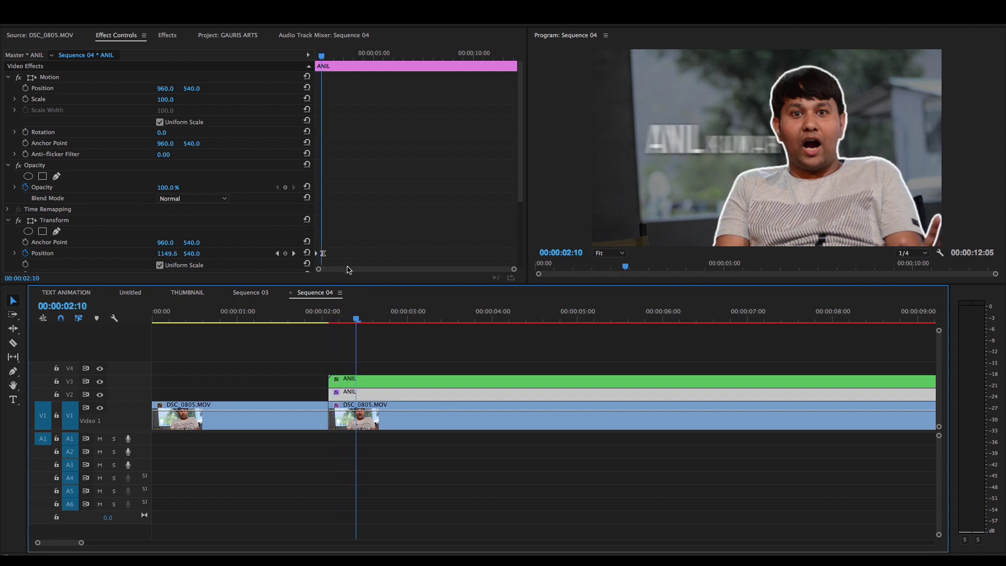
pyautogui.click(367, 407)
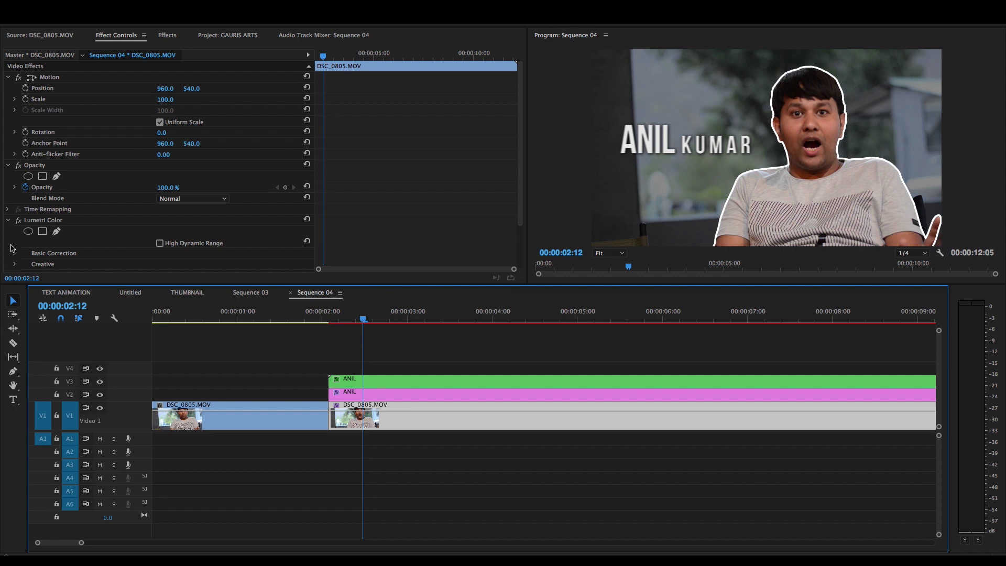
# - Turn on animation for the background's Lumetri Basic Correction Exposure and Saturation
pyautogui.scroll(-4, 12, 249)
pyautogui.click(16, 200)
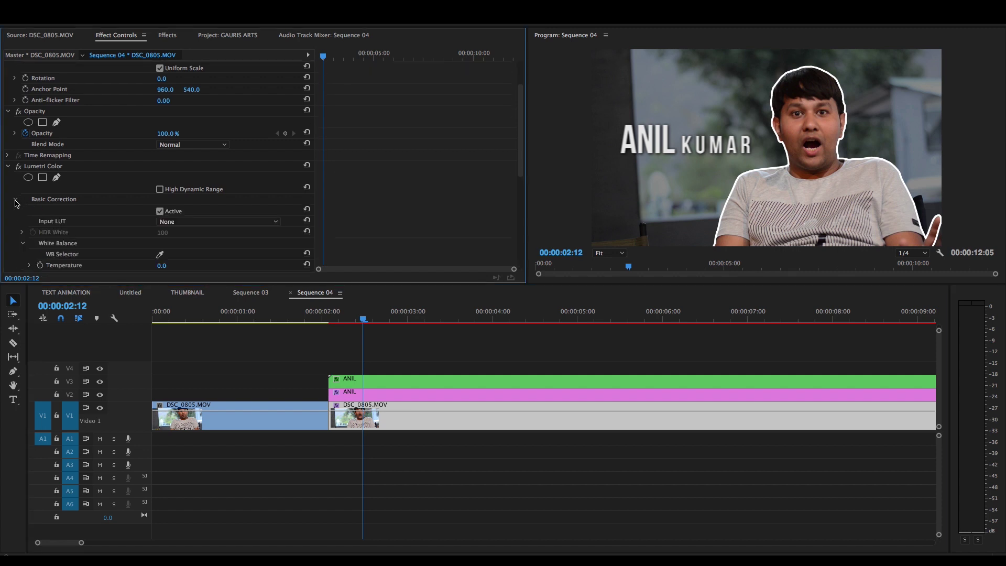
pyautogui.scroll(-5, 11, 234)
pyautogui.scroll(-3, 12, 228)
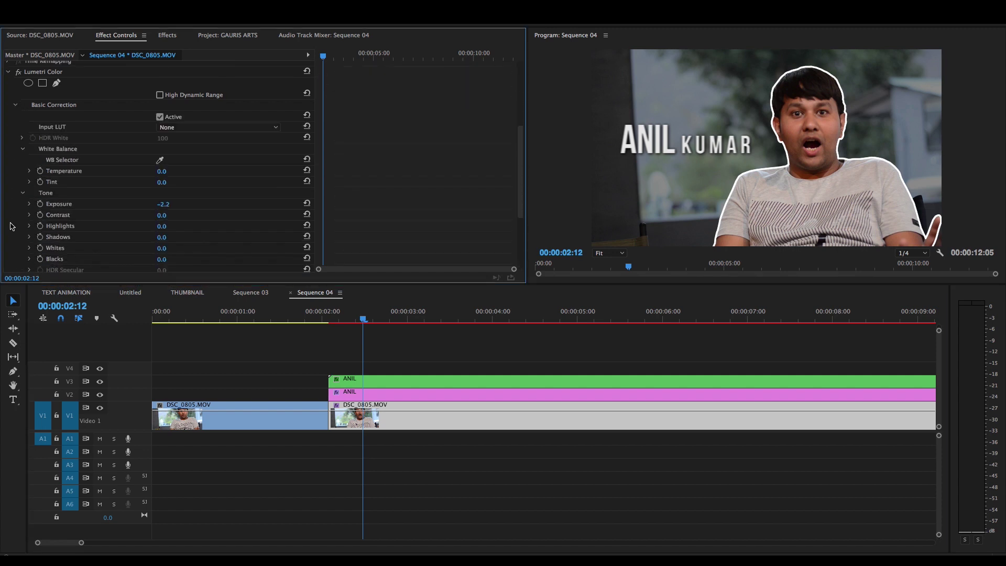
pyautogui.click(40, 196)
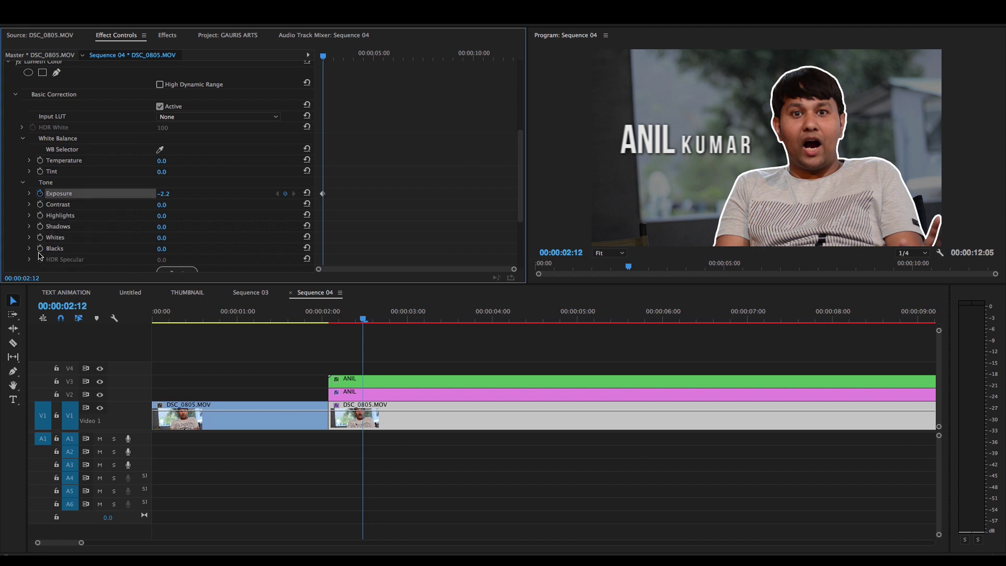
pyautogui.scroll(-5, 11, 245)
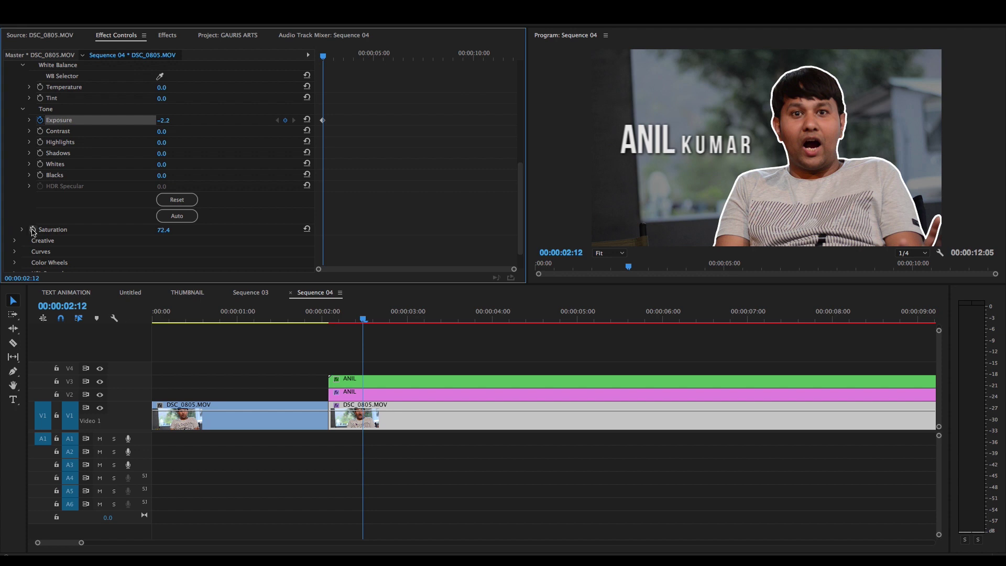
pyautogui.click(32, 230)
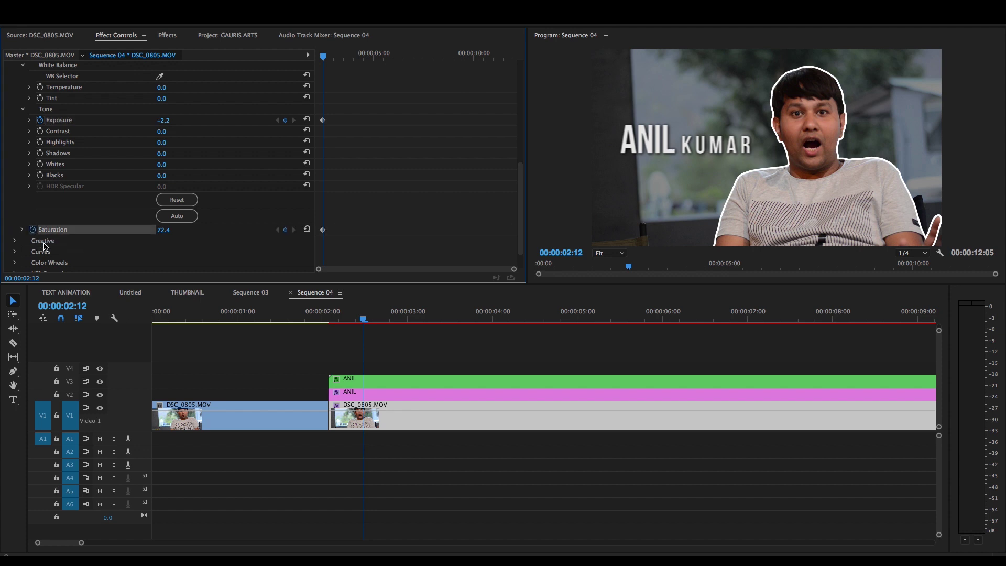
# - At the title start, reset the DSC_0805.MOV clip's Exposure to 0 and its Saturation to default
pyautogui.click(354, 395)
pyautogui.press('Up')
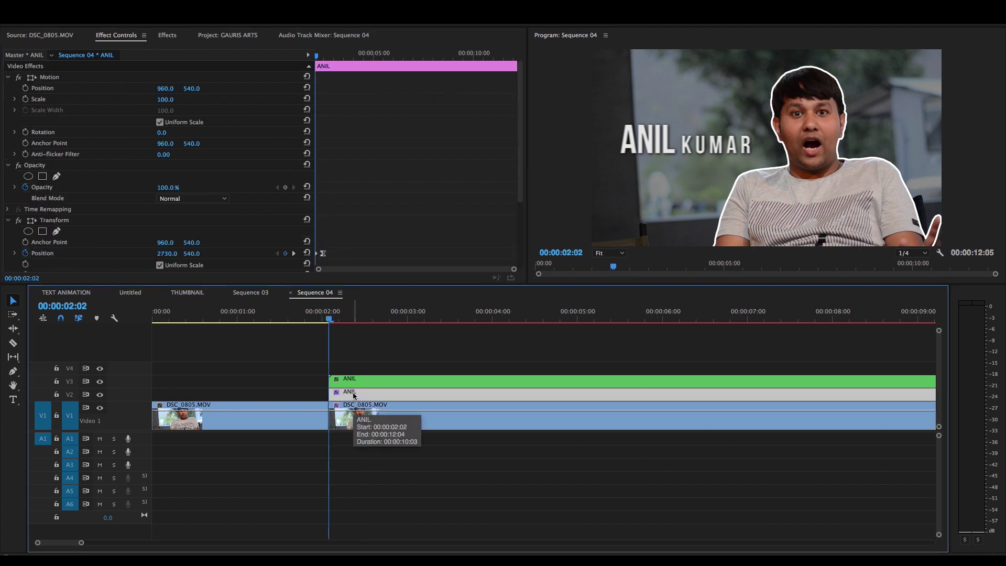
pyautogui.click(345, 414)
pyautogui.scroll(-1, 137, 199)
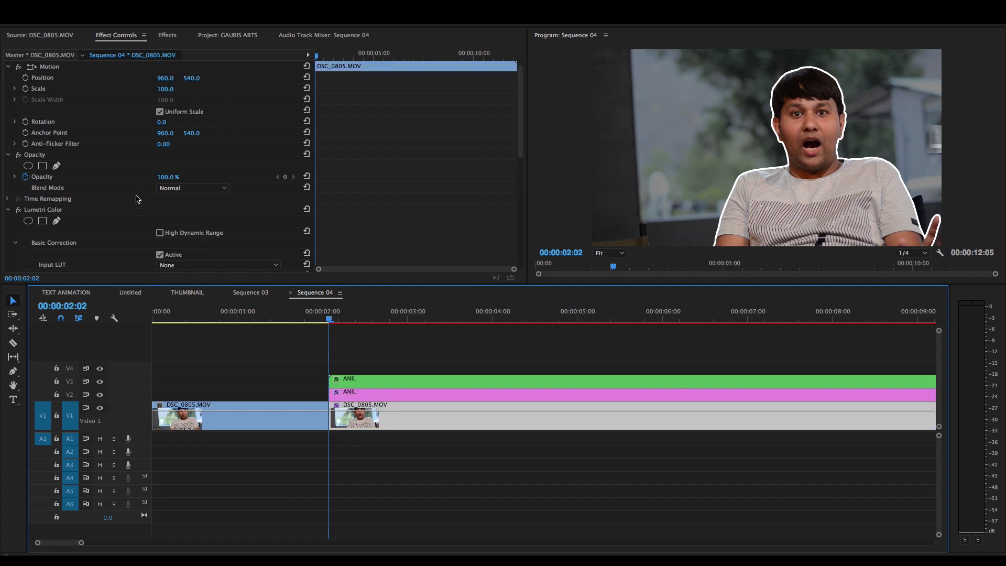
pyautogui.scroll(-5, 137, 199)
pyautogui.scroll(-1, 82, 226)
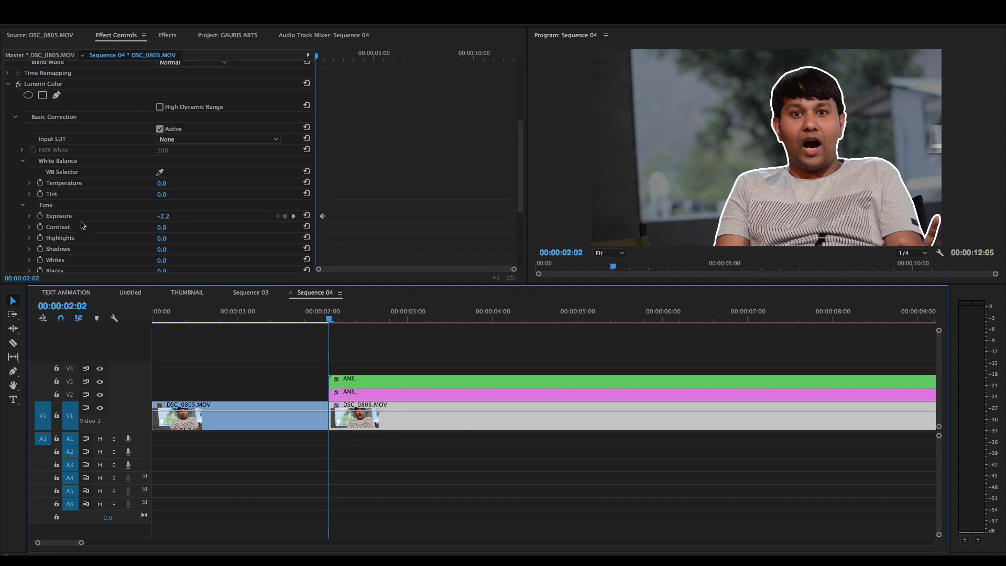
pyautogui.click(307, 219)
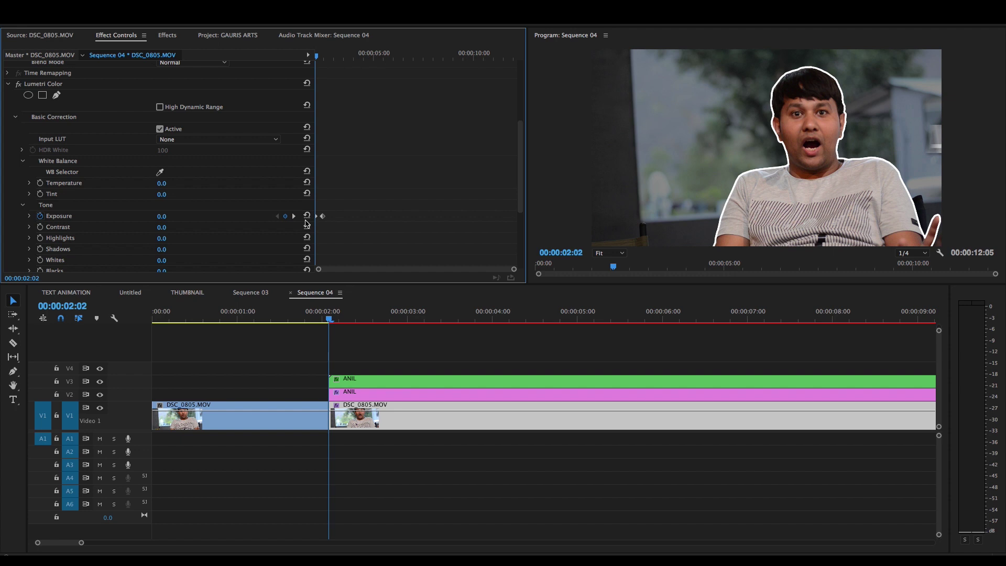
pyautogui.scroll(-4, 126, 252)
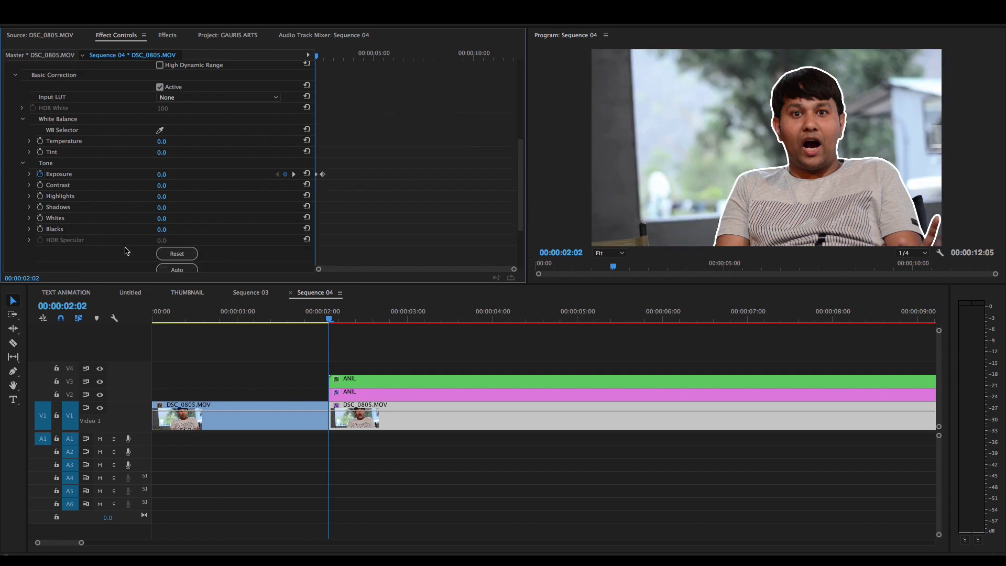
pyautogui.scroll(-8, 98, 211)
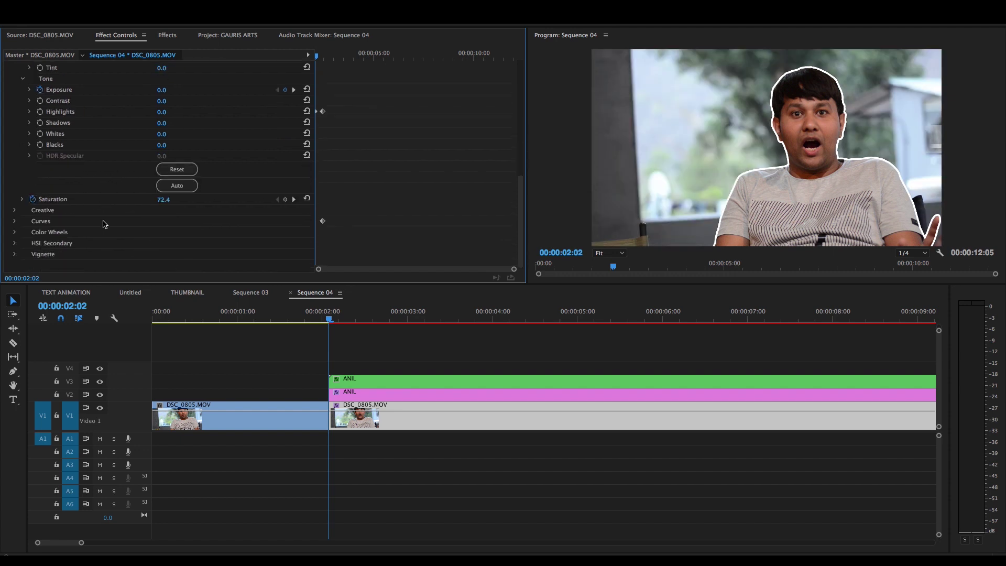
pyautogui.click(307, 199)
pyautogui.click(375, 348)
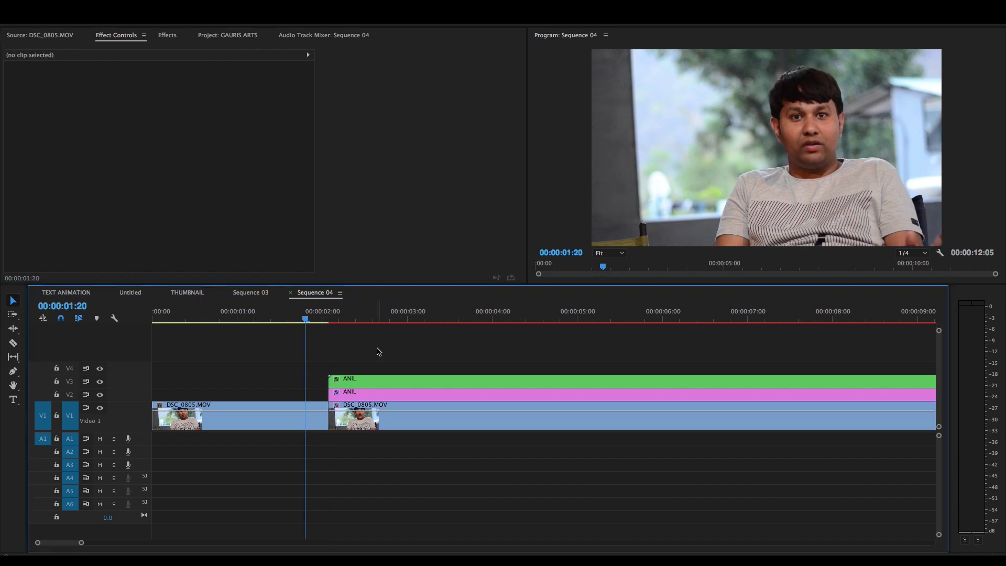
# - Preview the sequence playback from about one second in
pyautogui.press('space')
pyautogui.click(254, 316)
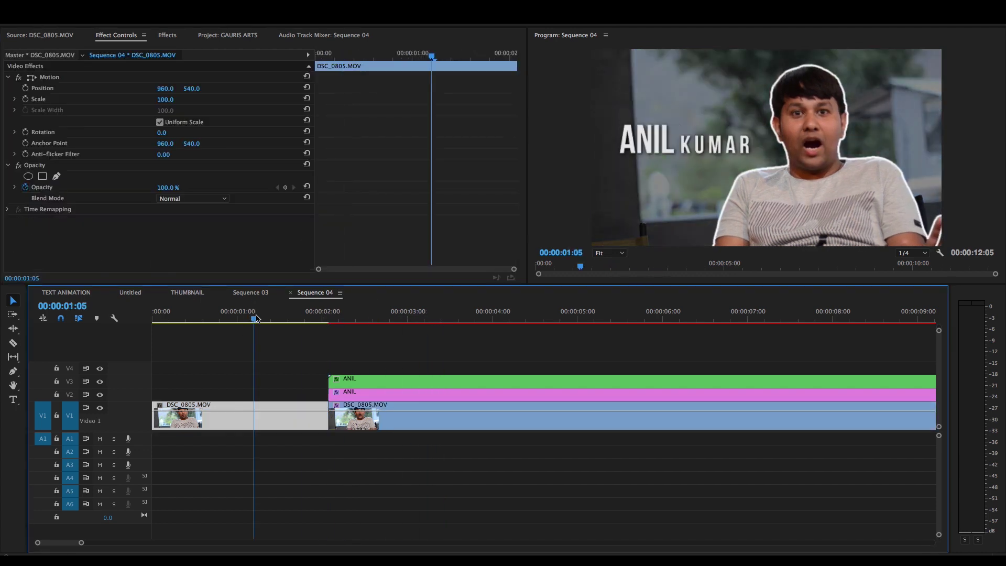
pyautogui.press('space')
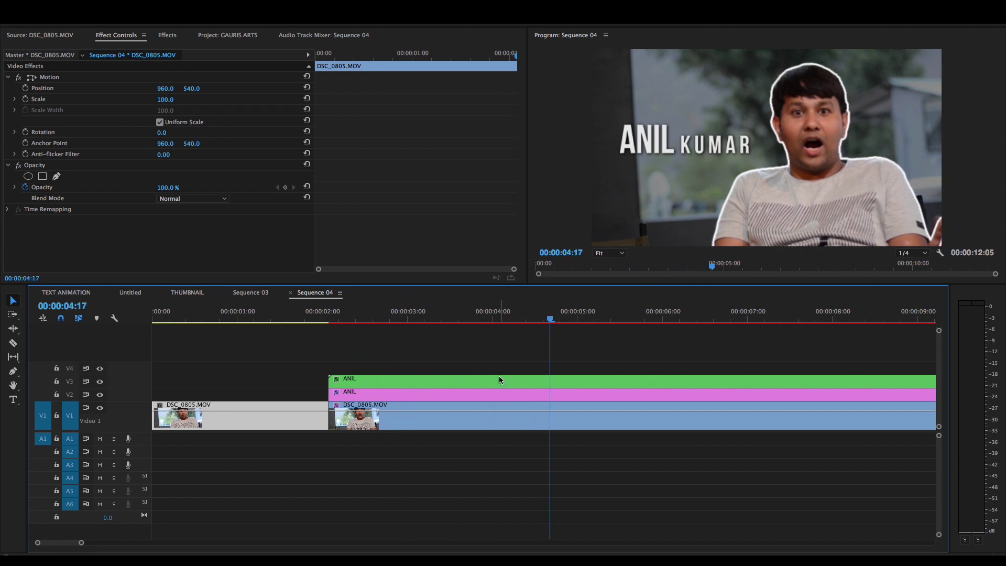
pyautogui.click(612, 356)
pyautogui.press('Up')
pyautogui.click(470, 406)
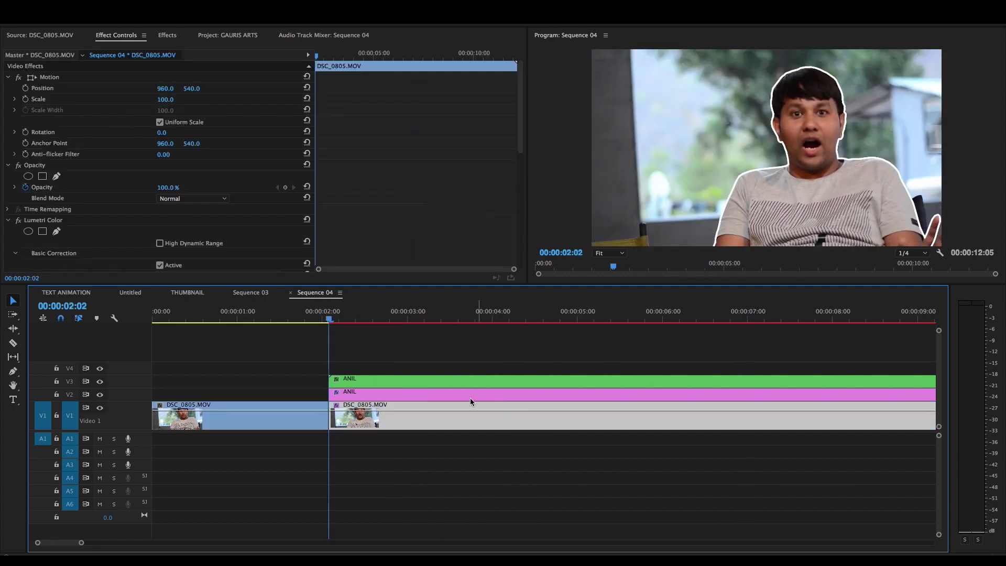
# - Replay the pink ANIL clip's slide-in, then select it to show its Effect Controls
pyautogui.click(469, 394)
pyautogui.press('space')
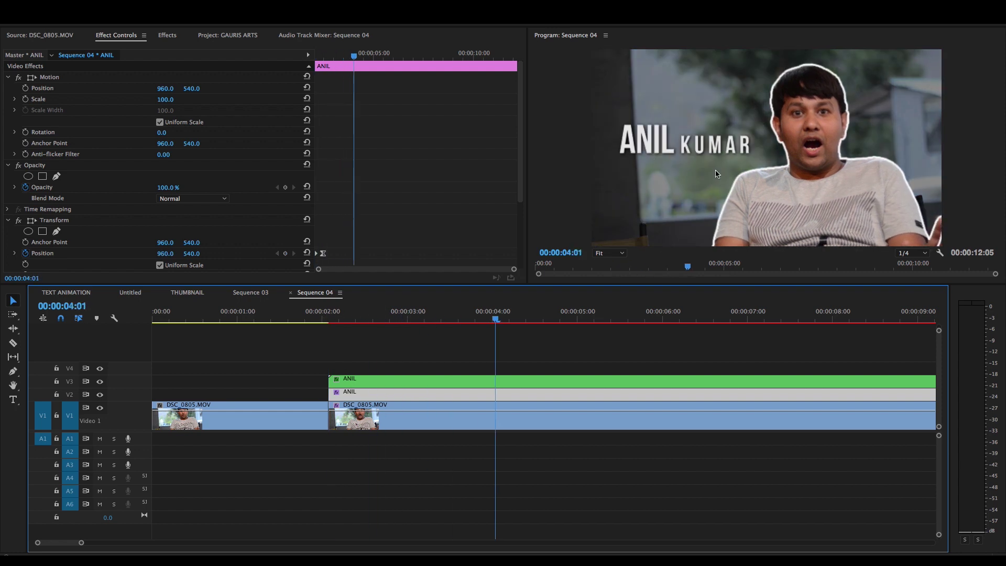
pyautogui.press('space')
pyautogui.press('Up')
pyautogui.click(585, 403)
pyautogui.click(586, 397)
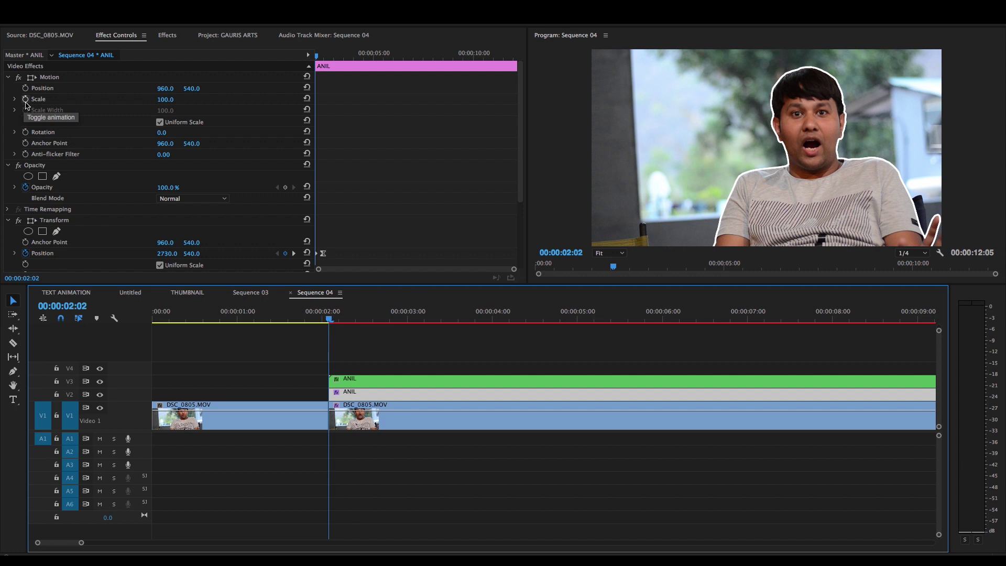
# - Keyframe the title's Transform Scale, growing to 119 at 00:00:09:11
pyautogui.moveTo(521, 125); pyautogui.dragTo(521, 175)
pyautogui.scroll(-1, 280, 266)
pyautogui.click(25, 185)
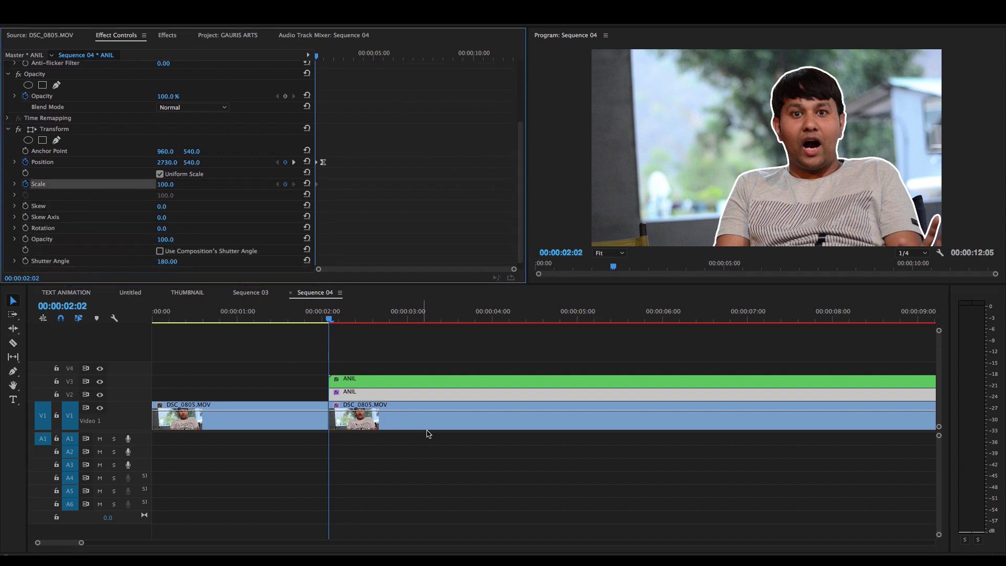
pyautogui.press('space')
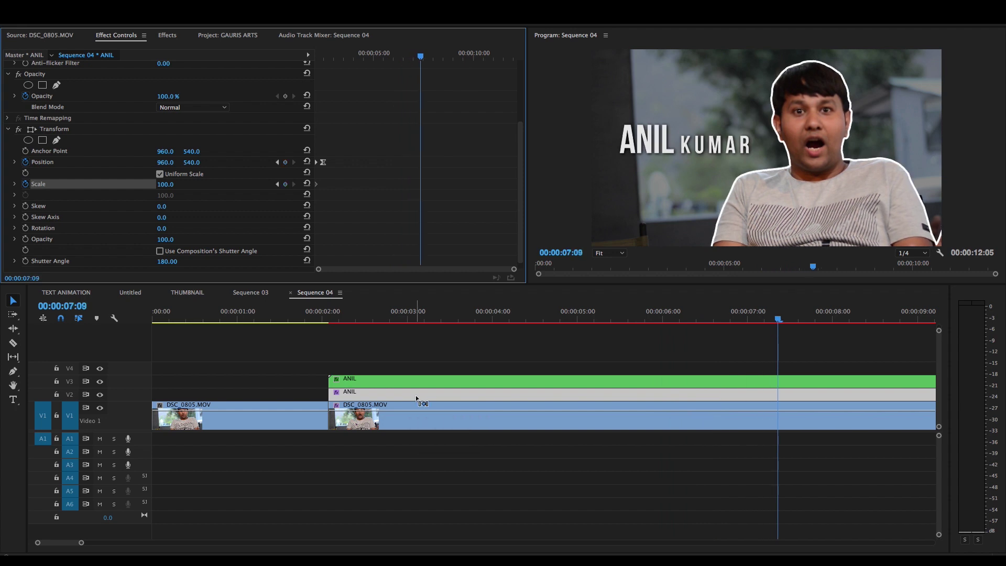
pyautogui.press('-')
pyautogui.click(15, 194)
pyautogui.moveTo(232, 220); pyautogui.dragTo(241, 220)
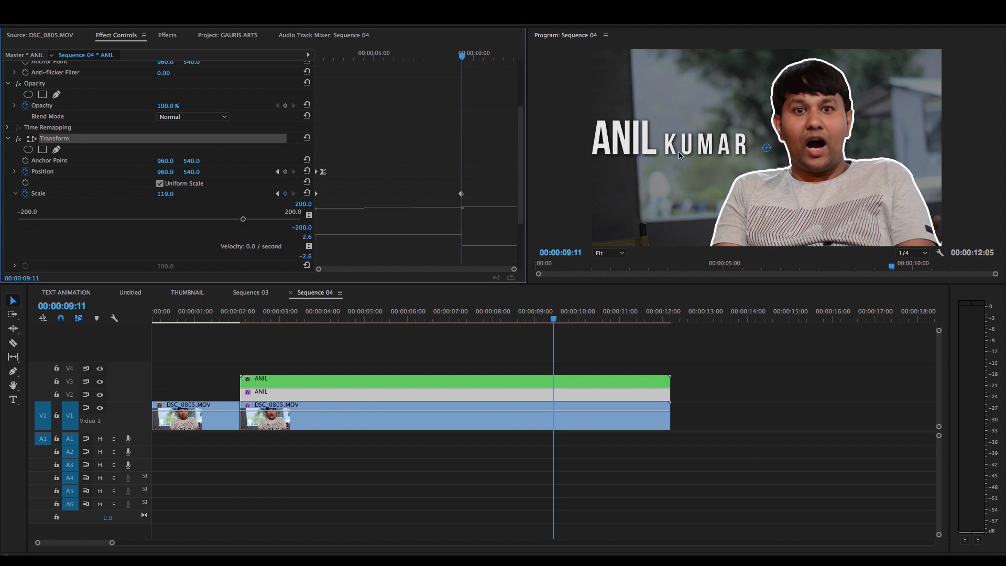
# - Move the title's anchor point to 862.3, 517.0 and return to just before the title
pyautogui.moveTo(767, 148); pyautogui.dragTo(748, 146)
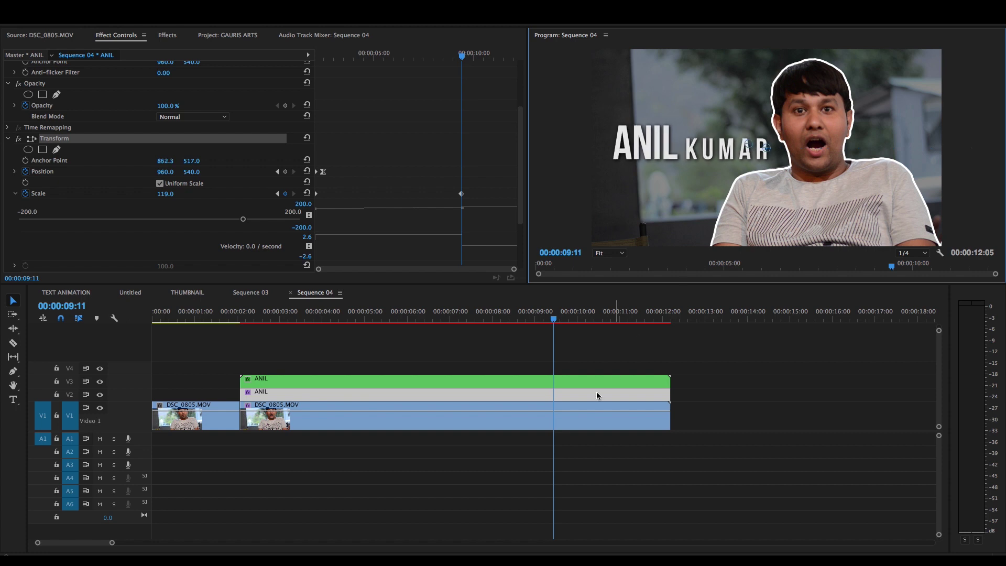
pyautogui.click(621, 351)
pyautogui.moveTo(549, 317); pyautogui.dragTo(348, 317)
pyautogui.moveTo(333, 356); pyautogui.dragTo(219, 356)
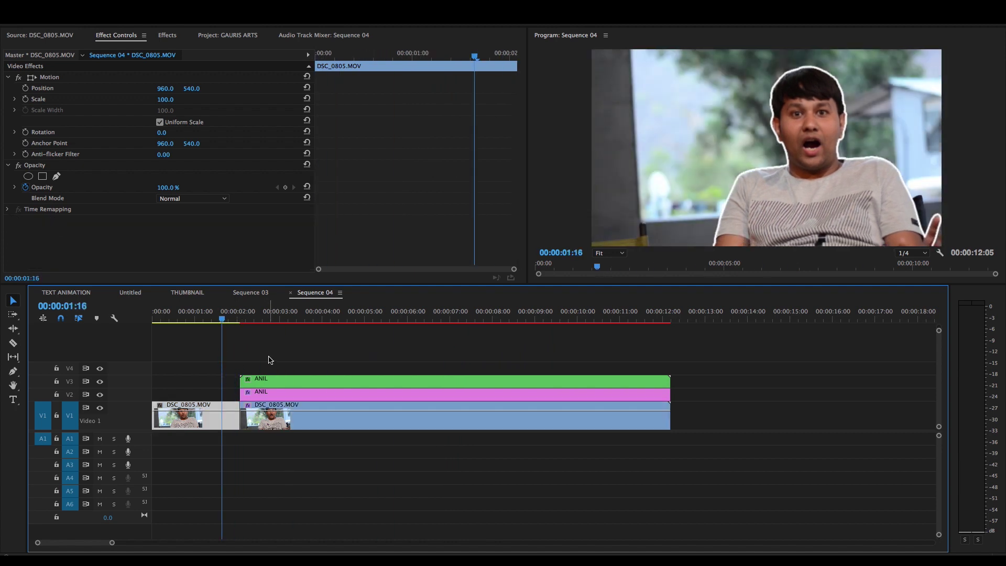
# - Review Sequence 04, then replay it from the start with the Program monitor full screen
pyautogui.press('space')
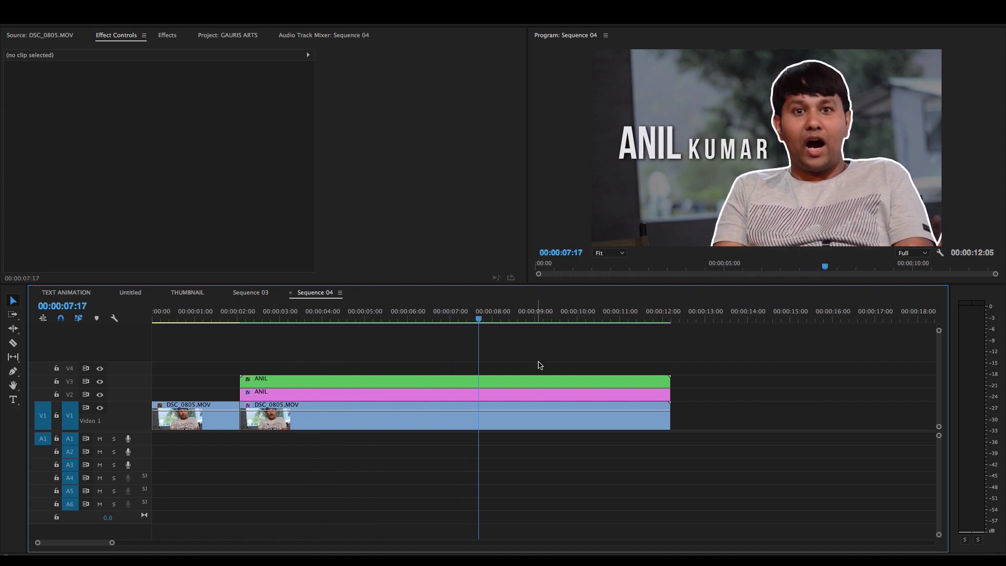
pyautogui.press('space')
pyautogui.press('Home')
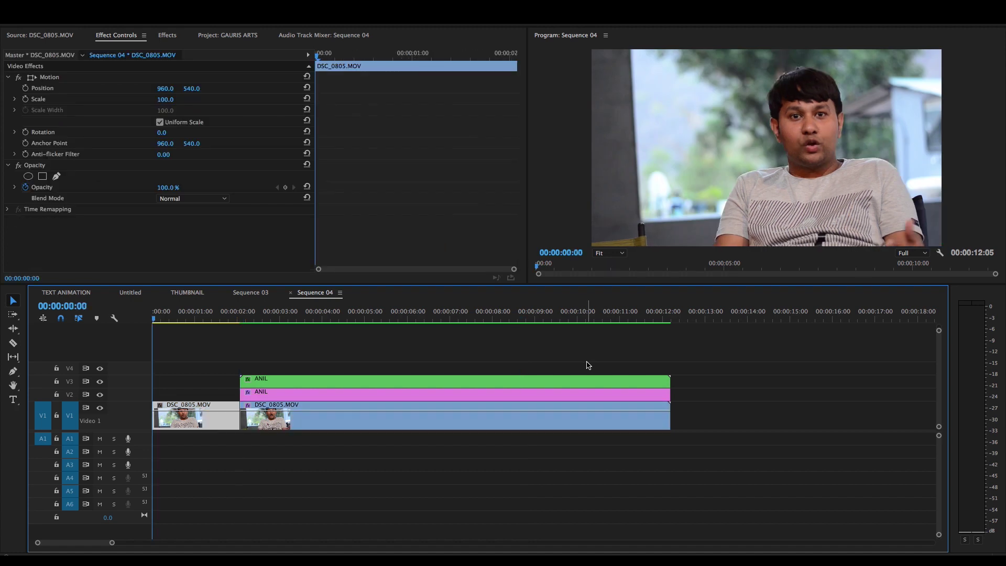
pyautogui.click(593, 202)
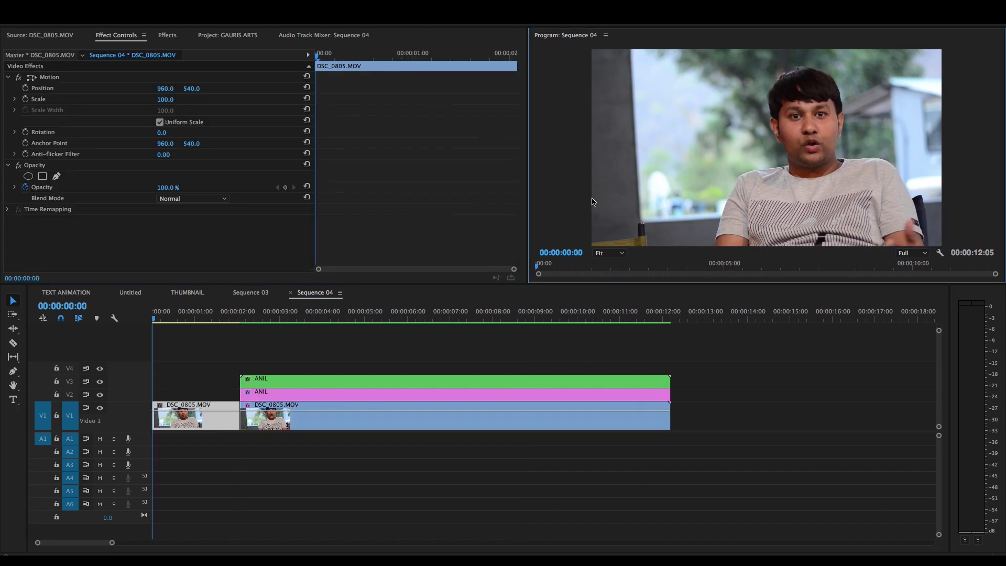
pyautogui.hotkey('ctrl', '`')
pyautogui.press('space')
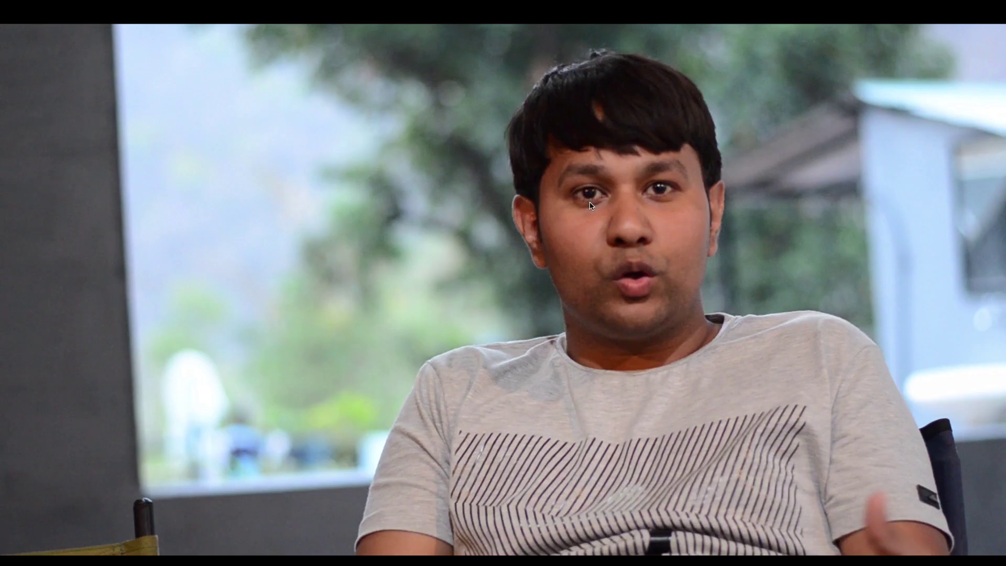